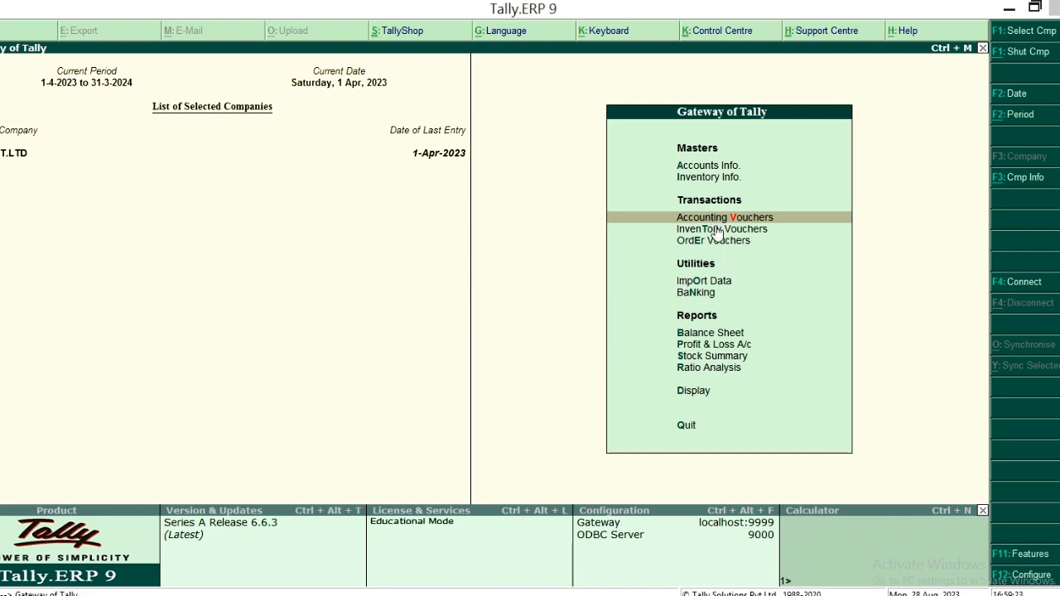
Step: Start a purchase voucher dated 1-Apr-2023 with supplier invoice number pur/01/23 and the same invoice date
{"action": "left_click", "coordinate": [515, 253]}
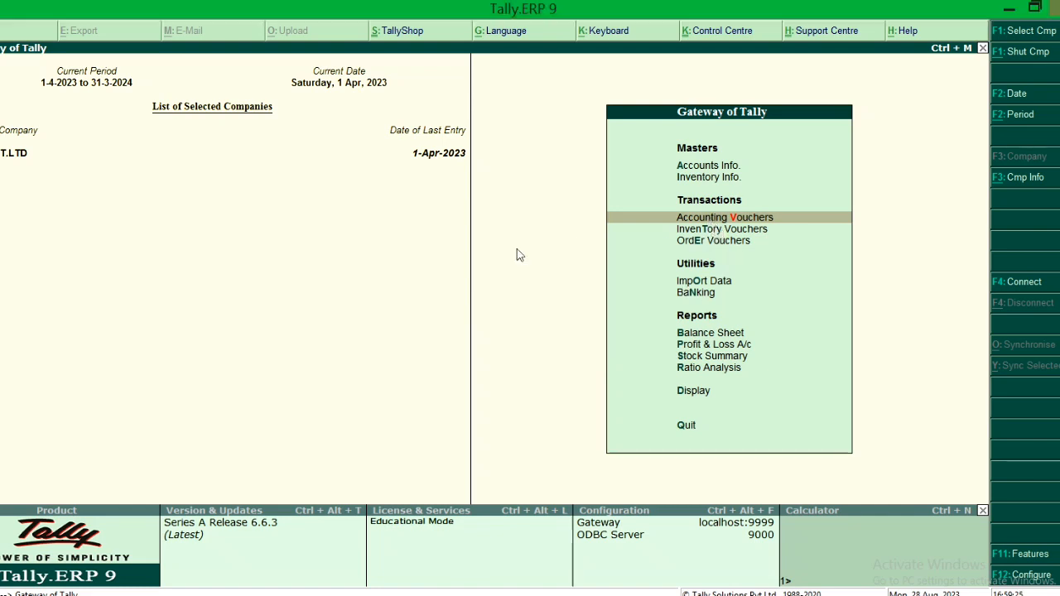
{"action": "key", "text": "Return"}
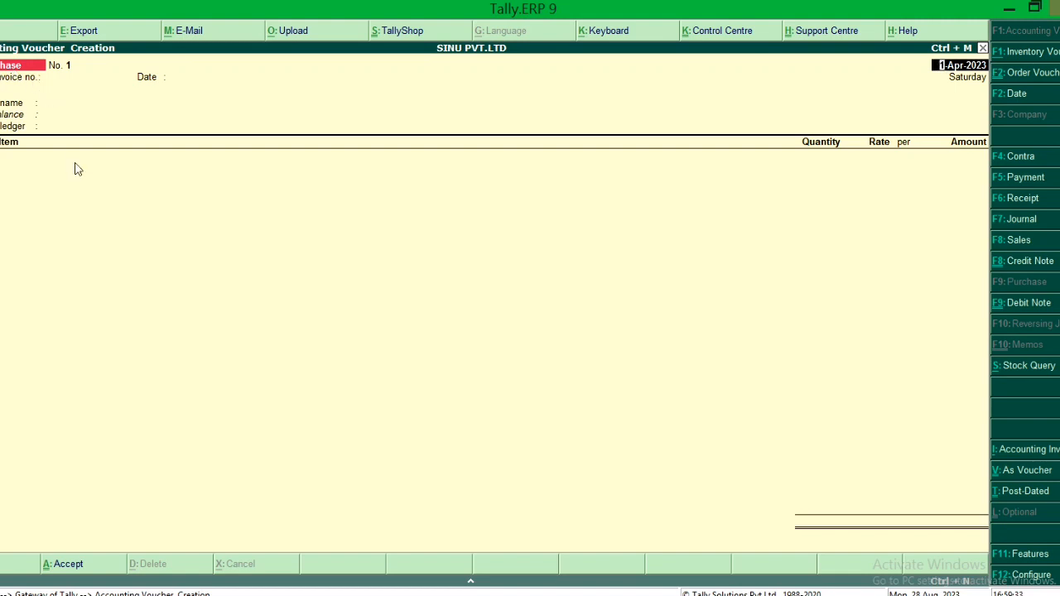
{"action": "key", "text": "Return"}
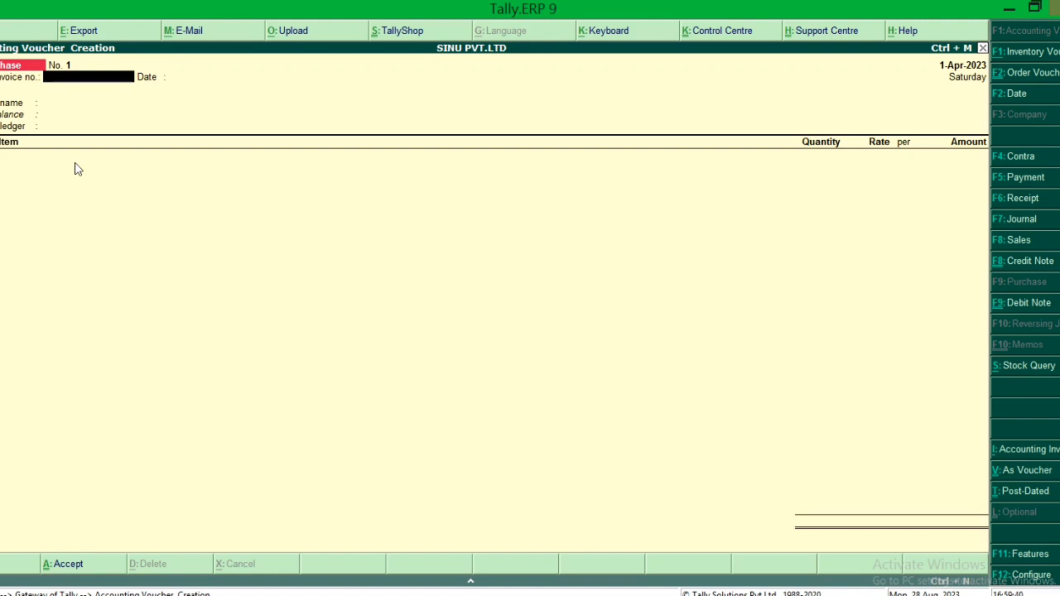
{"action": "type", "text": "pu"}
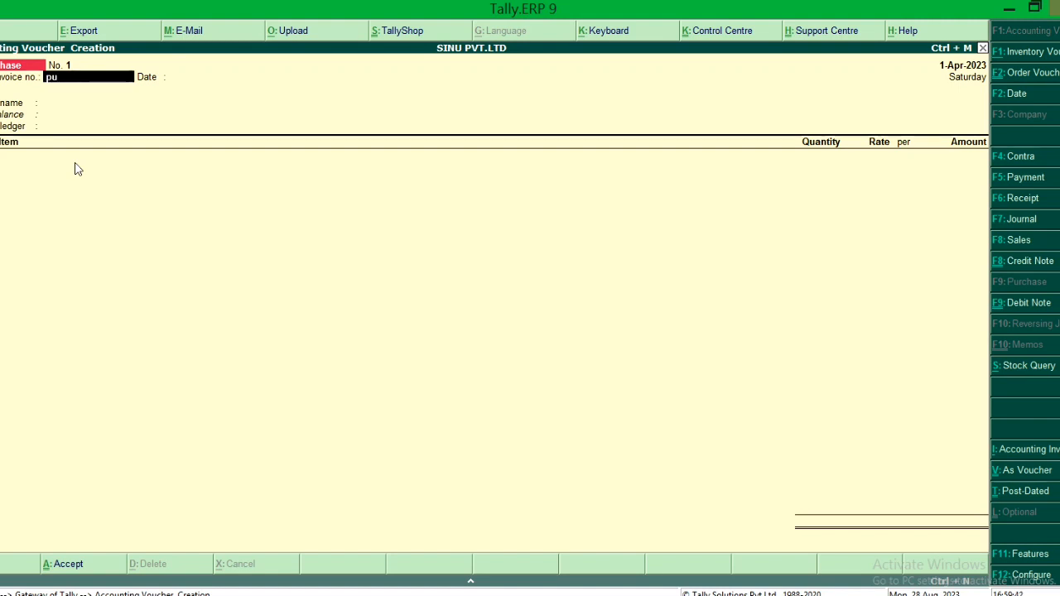
{"action": "type", "text": "r/01/23"}
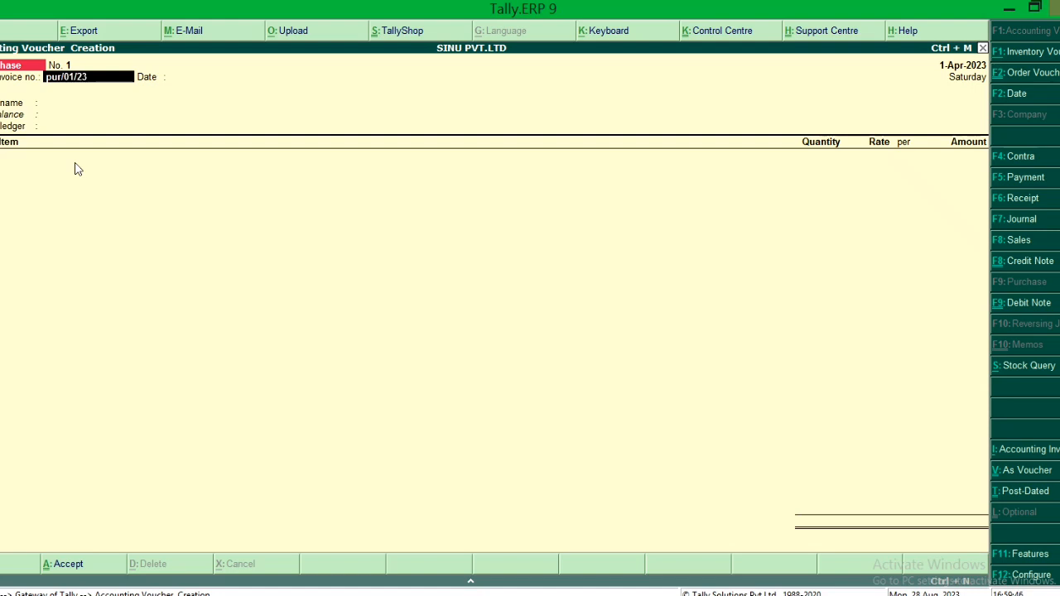
{"action": "key", "text": "Return"}
{"action": "key", "text": "Return"}
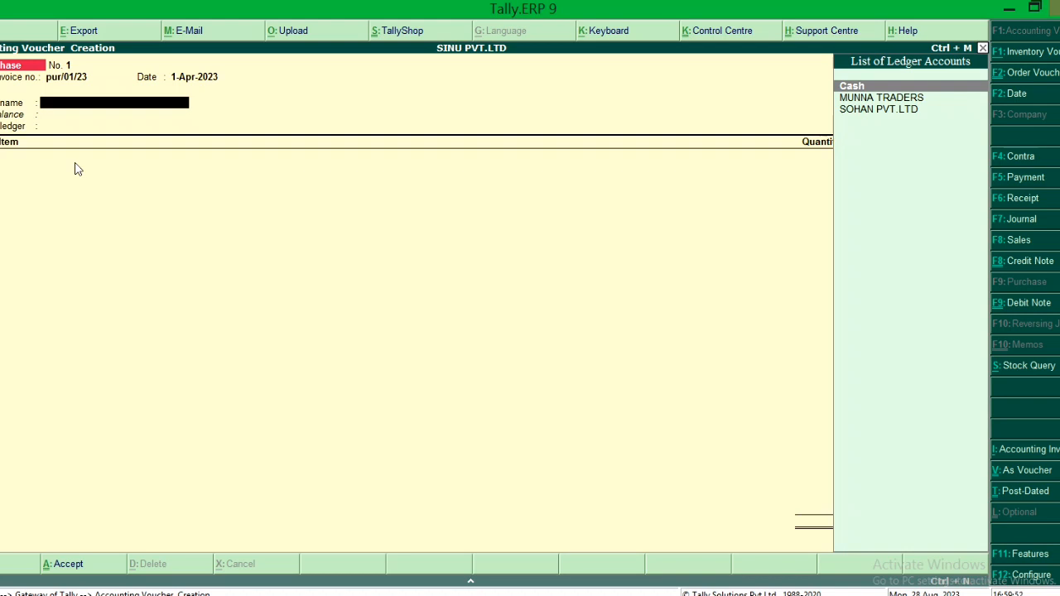
Step: Create the party ledger Ss Pvt.Ltd under Sundry Creditors with the remaining details at their defaults, and use it in the voucher
{"action": "key", "text": "alt+c"}
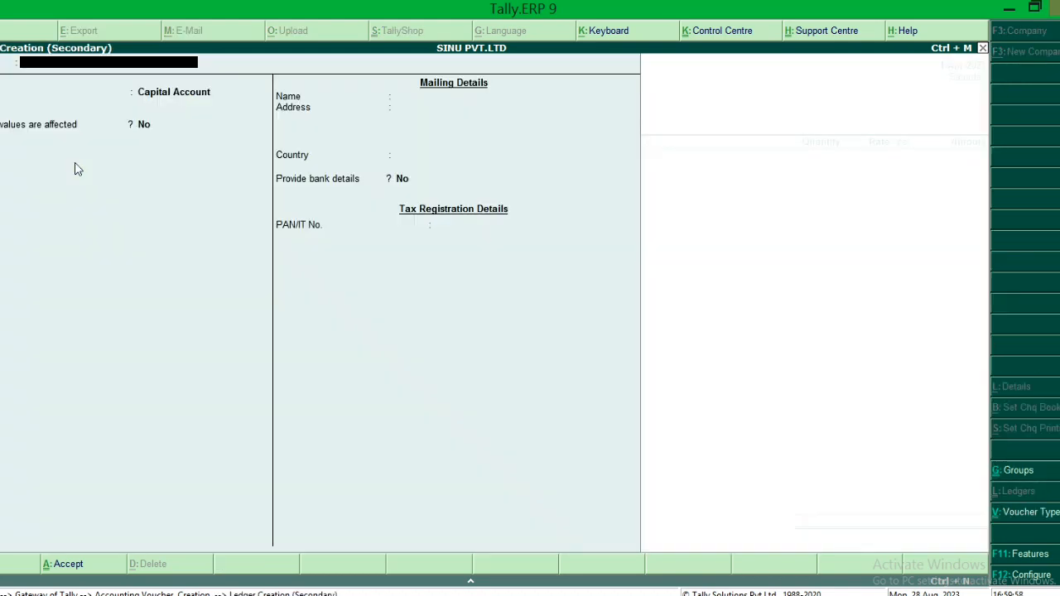
{"action": "type", "text": "Ss Pvt.Ltd"}
{"action": "key", "text": "Return"}
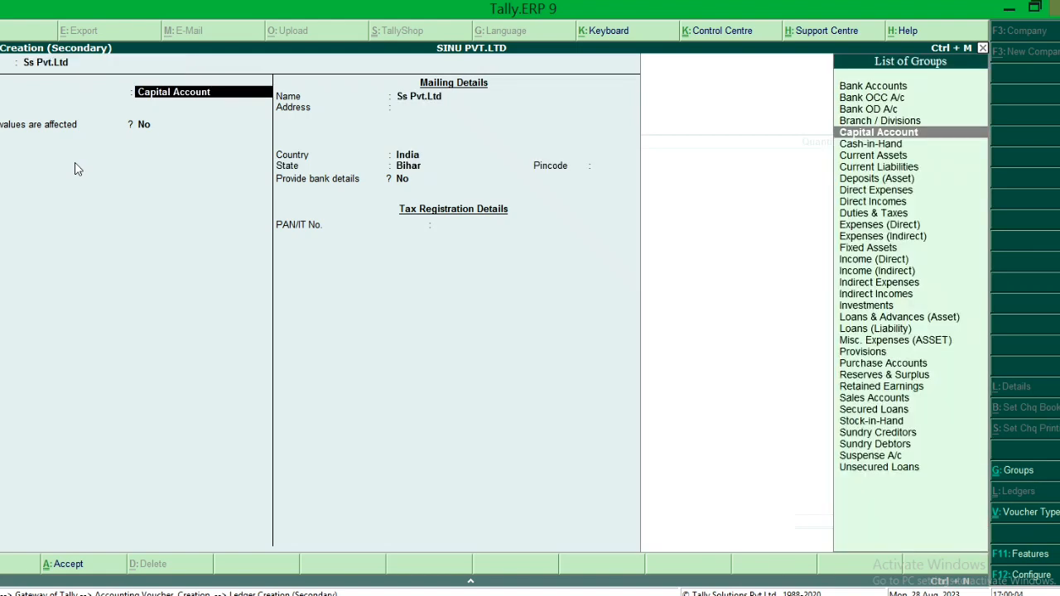
{"action": "type", "text": "Sundry"}
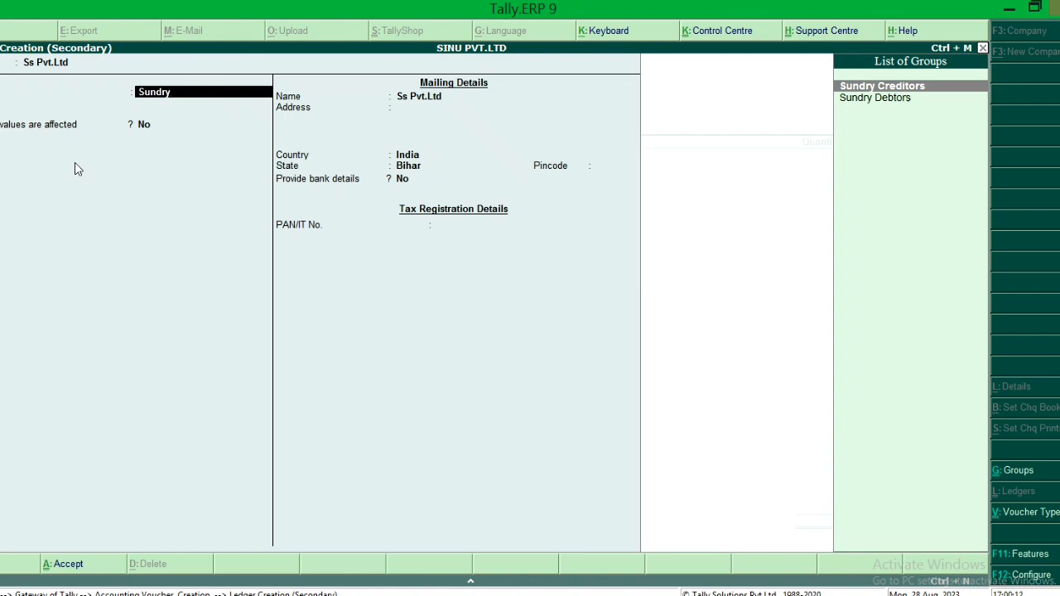
{"action": "key", "text": "Return"}
{"action": "key", "text": "Return"}
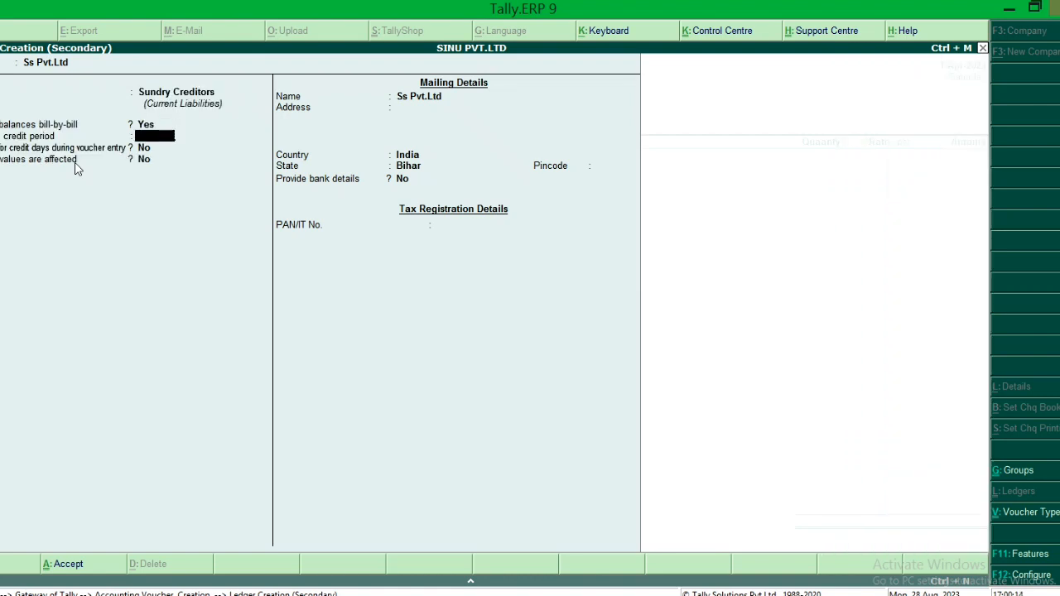
{"action": "key", "text": "Return"}
{"action": "key", "text": "Return"}
{"action": "key", "text": "Return"}
{"action": "key", "text": "Return"}
{"action": "key", "text": "Return"}
{"action": "key", "text": "Return"}
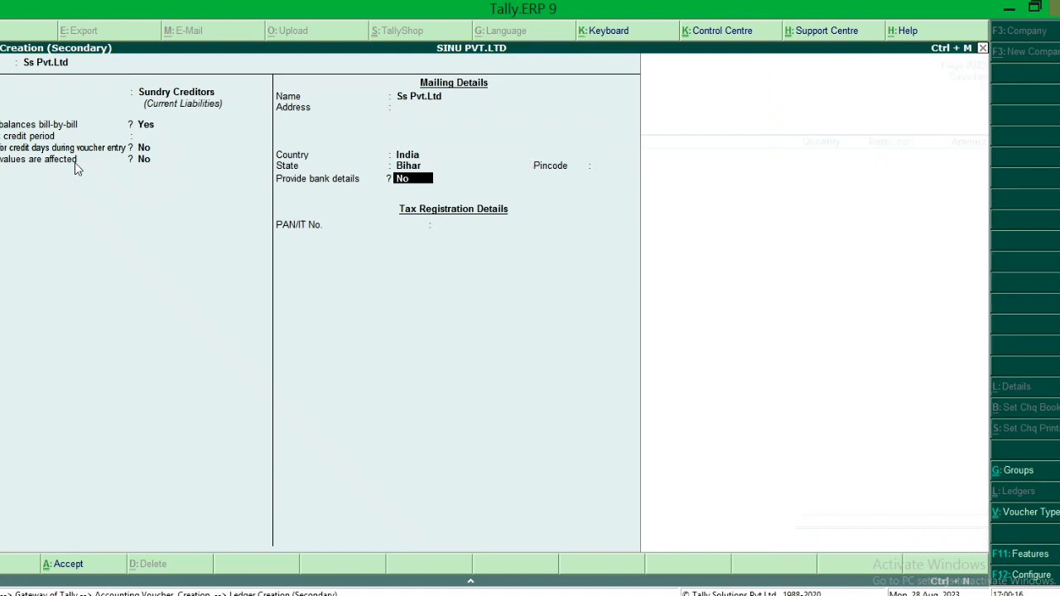
{"action": "key", "text": "Return"}
{"action": "key", "text": "Return"}
{"action": "key", "text": "Return"}
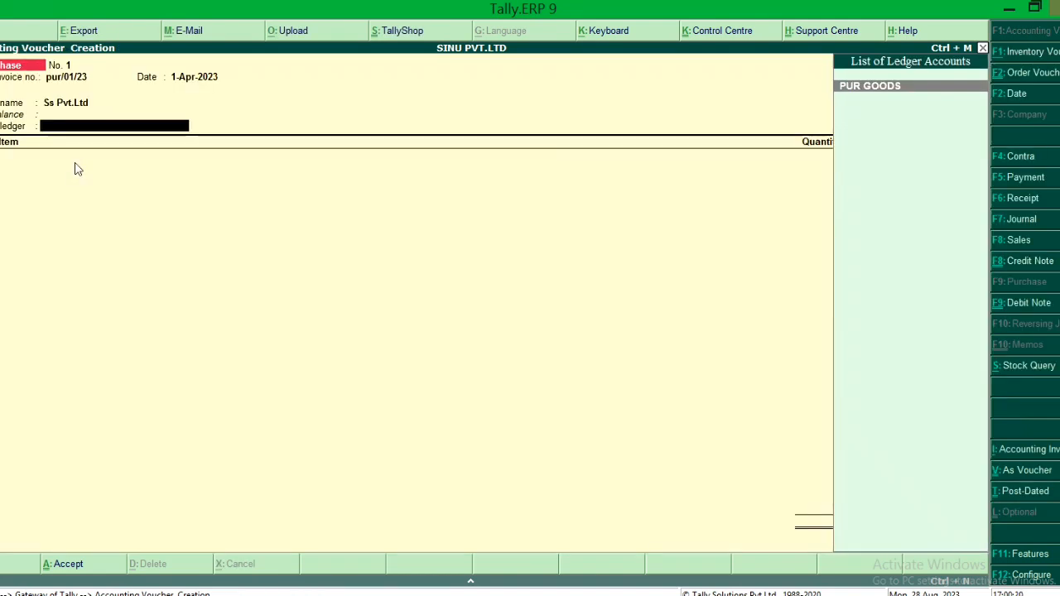
Step: Set PUR GOODS as the purchase ledger and begin a new stock item named Samsung Phone without a part number
{"action": "key", "text": "Return"}
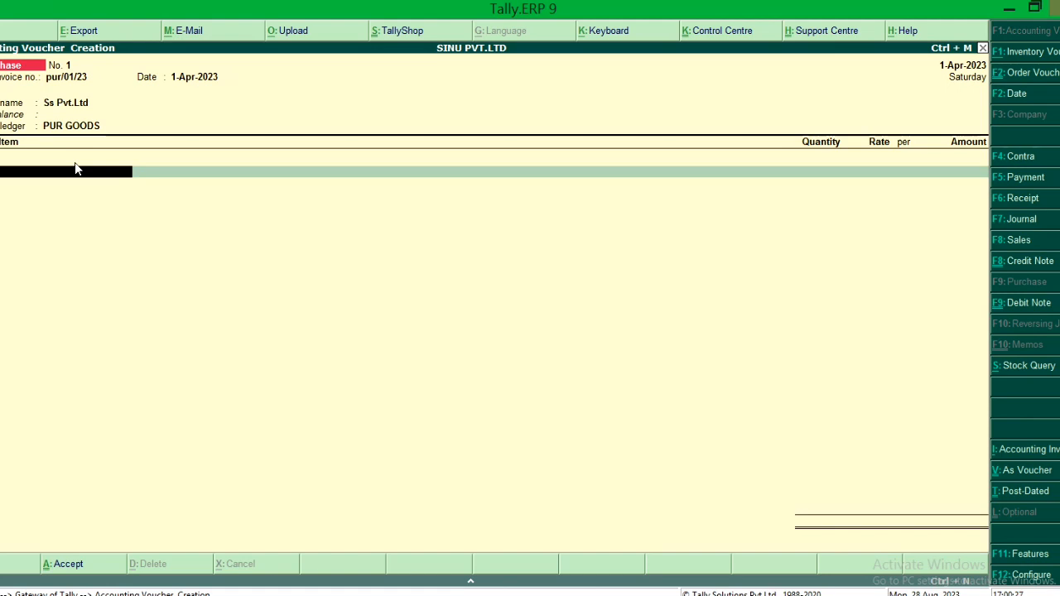
{"action": "key", "text": "alt+c"}
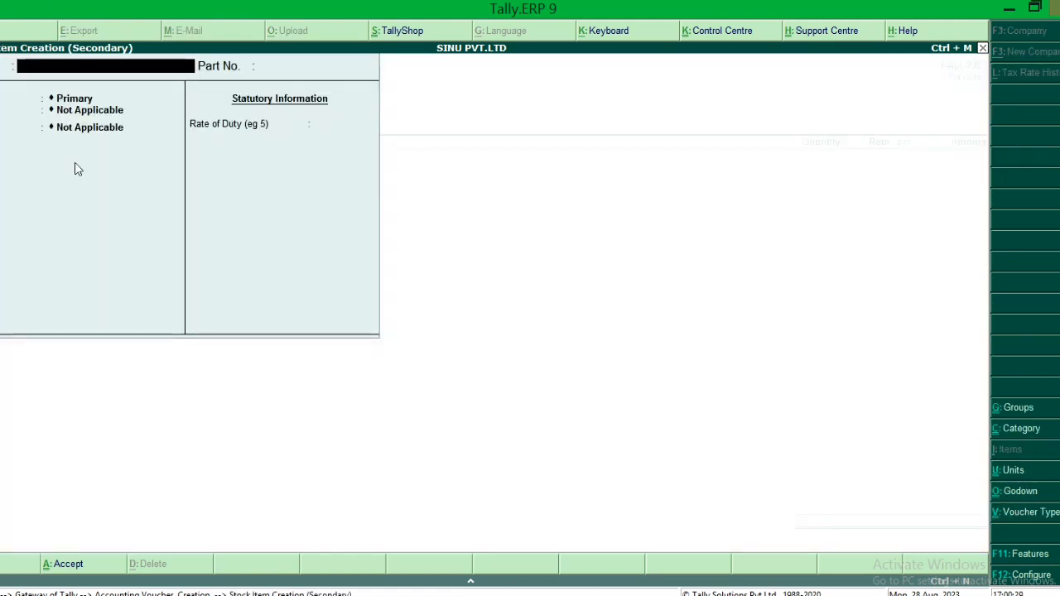
{"action": "type", "text": "Samsun"}
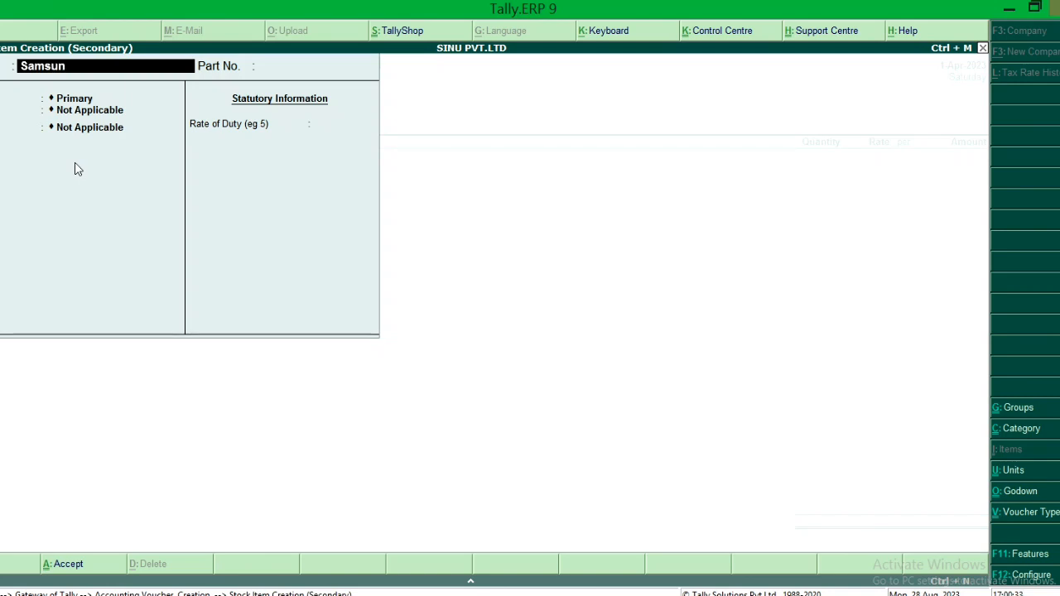
{"action": "type", "text": "g Phone"}
{"action": "key", "text": "Return"}
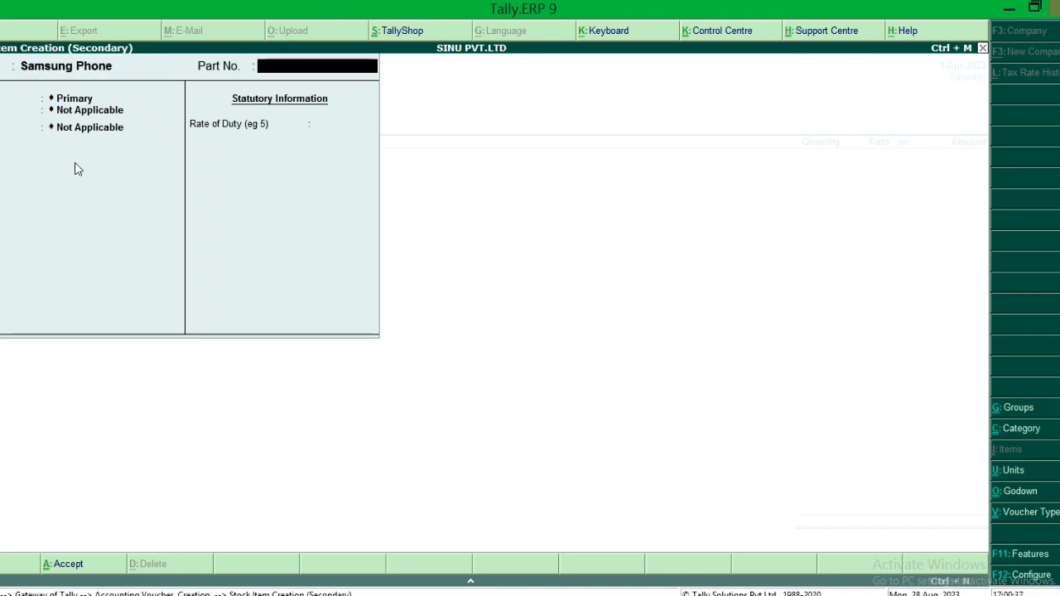
{"action": "key", "text": "Return"}
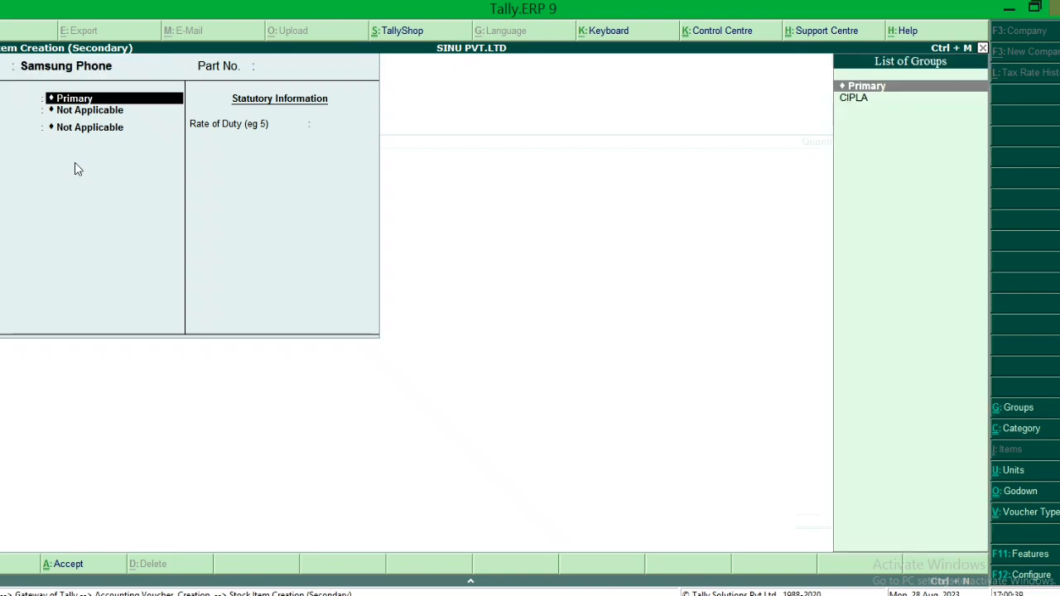
Step: Create the stock group Electronics under Primary with item quantities added, and assign it to the stock item
{"action": "key", "text": "alt+c"}
{"action": "type", "text": "E"}
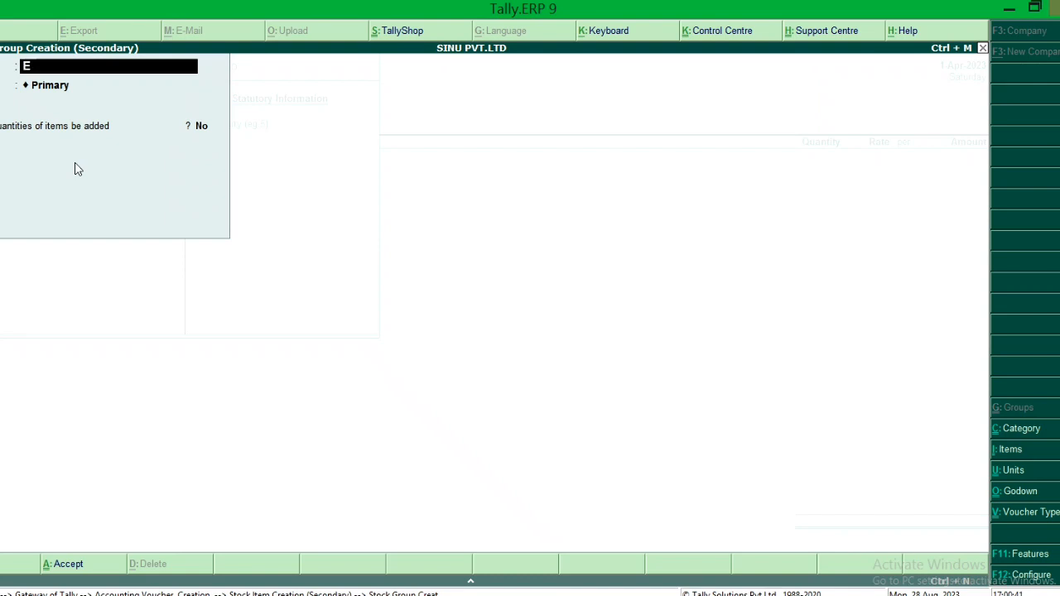
{"action": "type", "text": "lectronics"}
{"action": "key", "text": "Return"}
{"action": "key", "text": "Return"}
{"action": "type", "text": "y"}
{"action": "key", "text": "Return"}
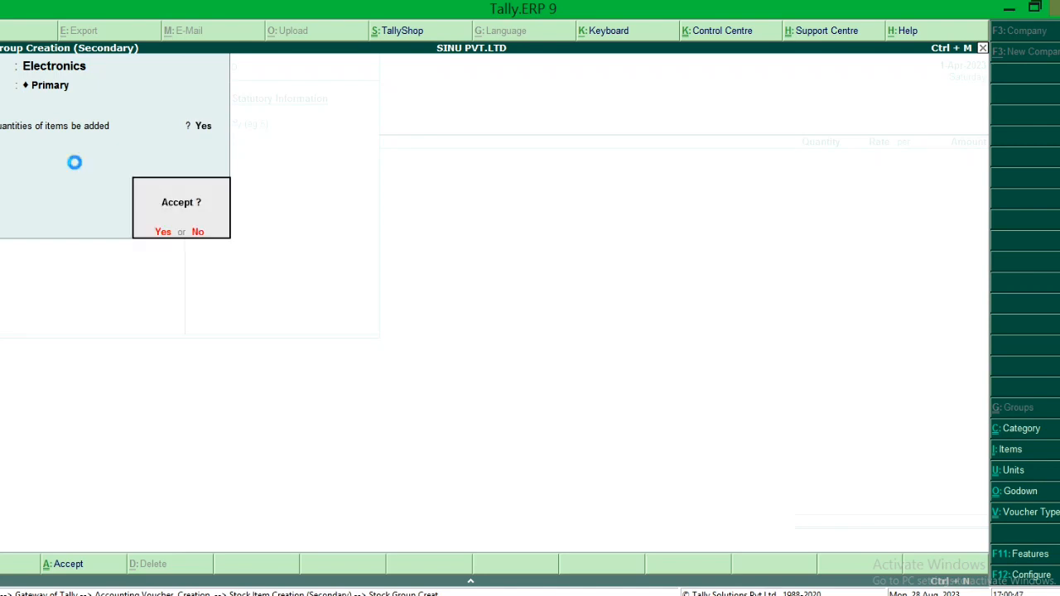
{"action": "key", "text": "Return"}
{"action": "key", "text": "Return"}
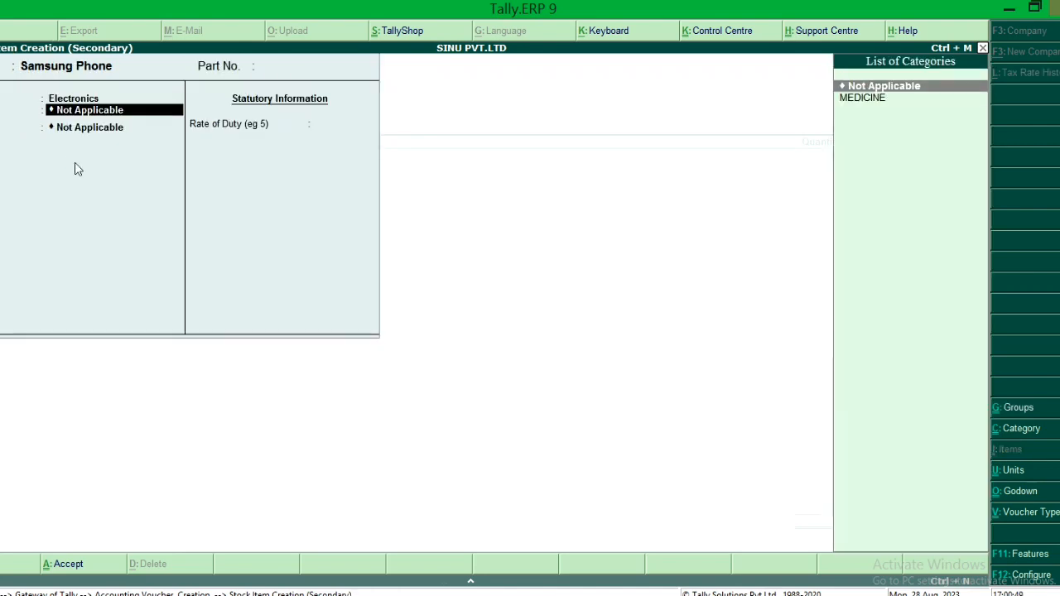
Step: Create the stock category Electronics under Primary and assign it to the stock item
{"action": "key", "text": "alt+c"}
{"action": "type", "text": "Ele"}
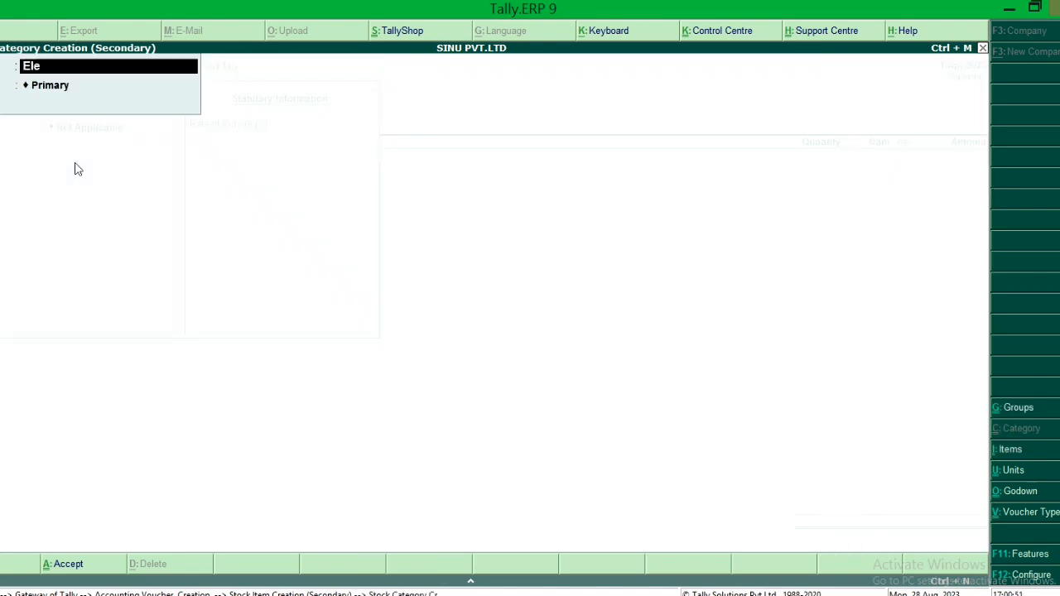
{"action": "type", "text": "ctronics"}
{"action": "key", "text": "Return"}
{"action": "key", "text": "Return"}
{"action": "key", "text": "Return"}
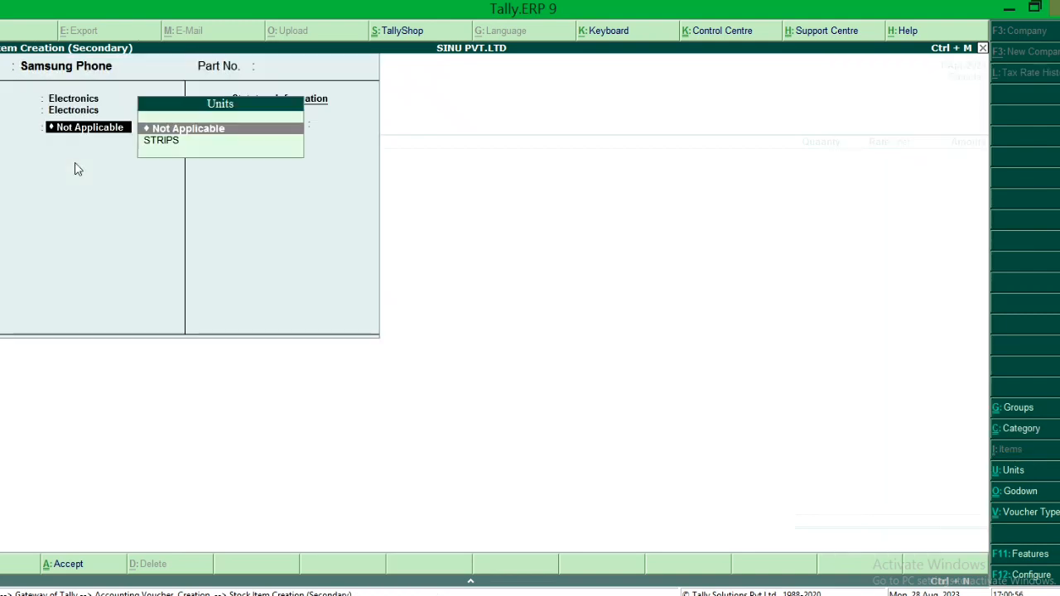
Step: Create the simple unit pcs with 0 decimal places and assign it to the stock item
{"action": "key", "text": "alt+c"}
{"action": "type", "text": "pcs"}
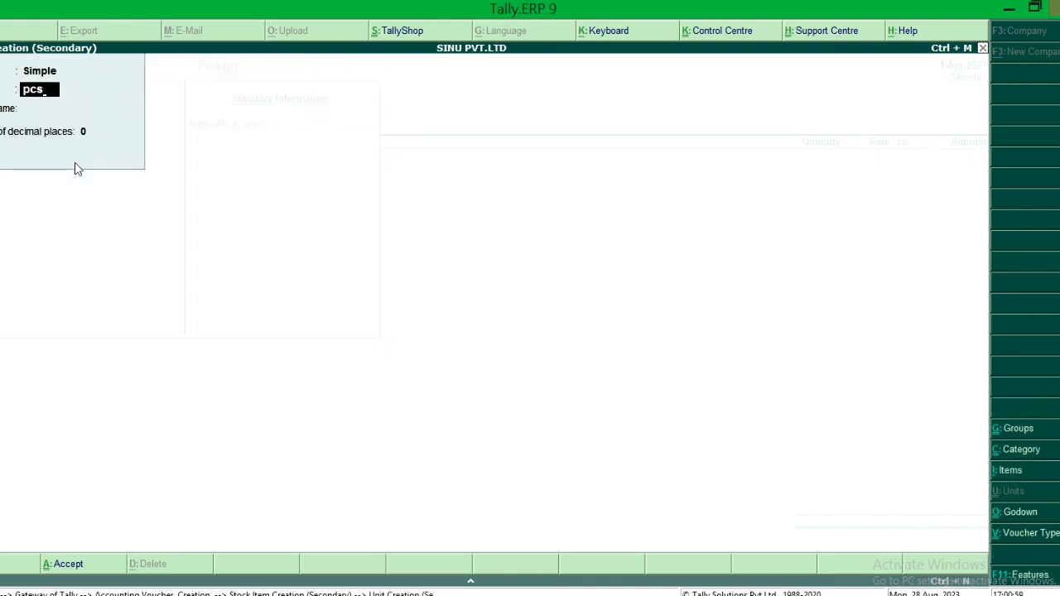
{"action": "key", "text": "Return"}
{"action": "key", "text": "Return"}
{"action": "key", "text": "Return"}
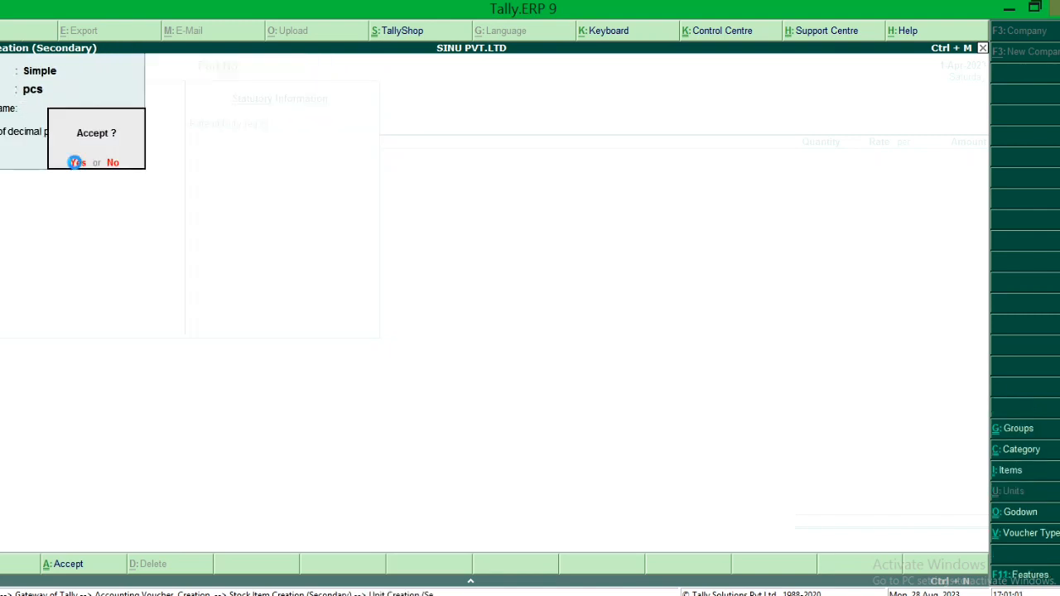
{"action": "left_click", "coordinate": [75, 162]}
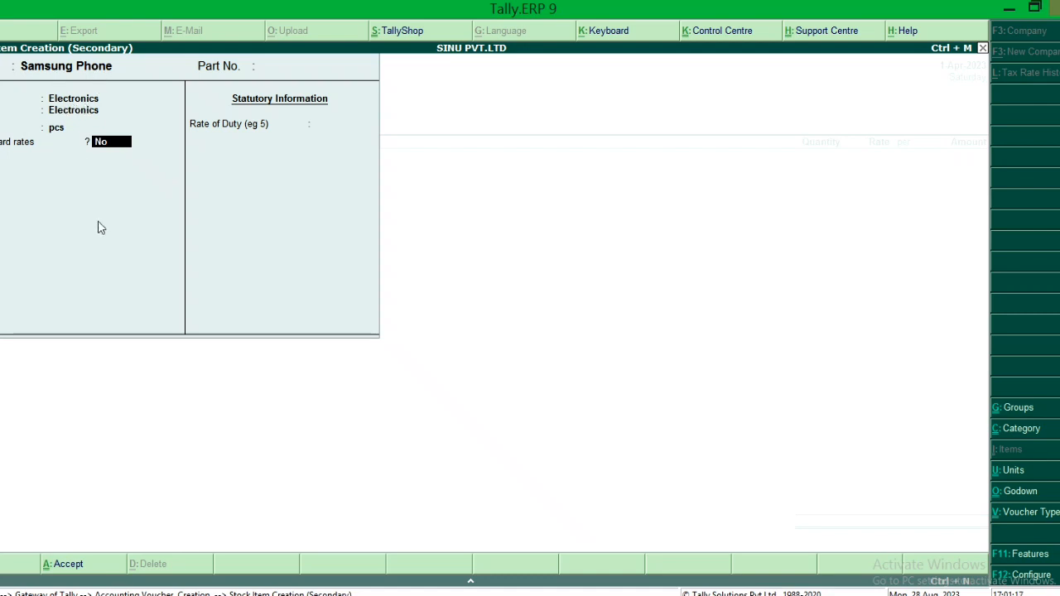
Step: Leave standard rates set to No and the duty rate blank, and save the Samsung Phone stock item
{"action": "key", "text": "Return"}
{"action": "key", "text": "Return"}
{"action": "key", "text": "Return"}
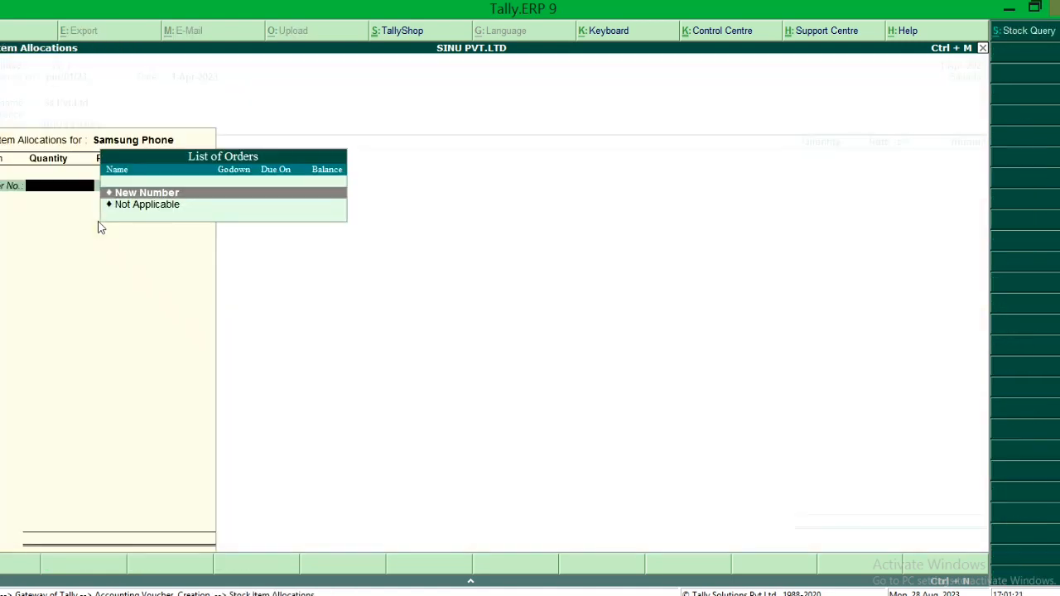
Step: Allocate 100 pcs of Samsung Phone to Main Location at a rate of 10,000 per pcs, with the order number Not Applicable
{"action": "key", "text": "Down"}
{"action": "key", "text": "Return"}
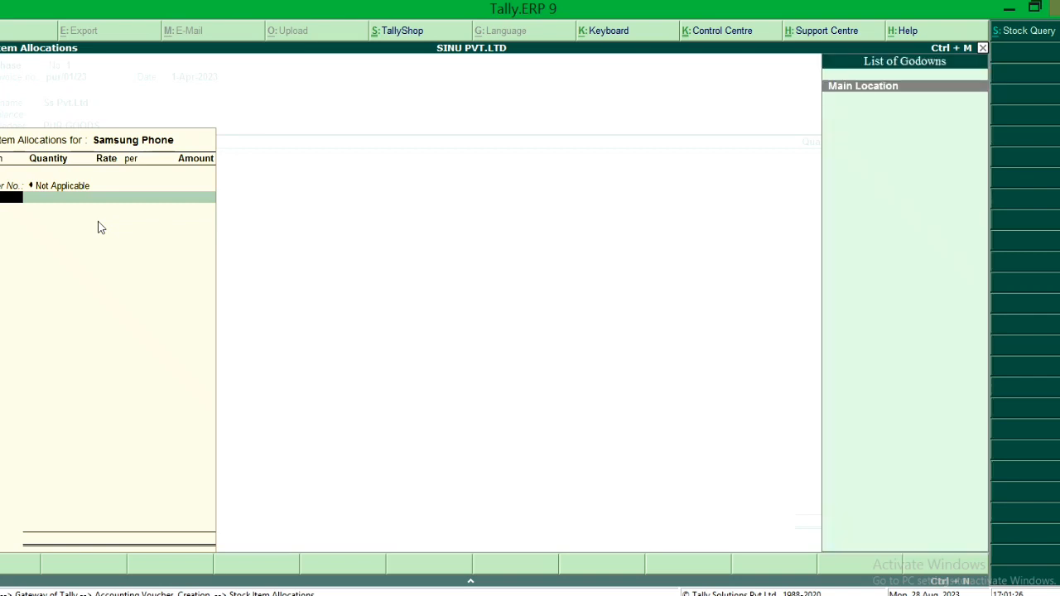
{"action": "key", "text": "Return"}
{"action": "type", "text": "100"}
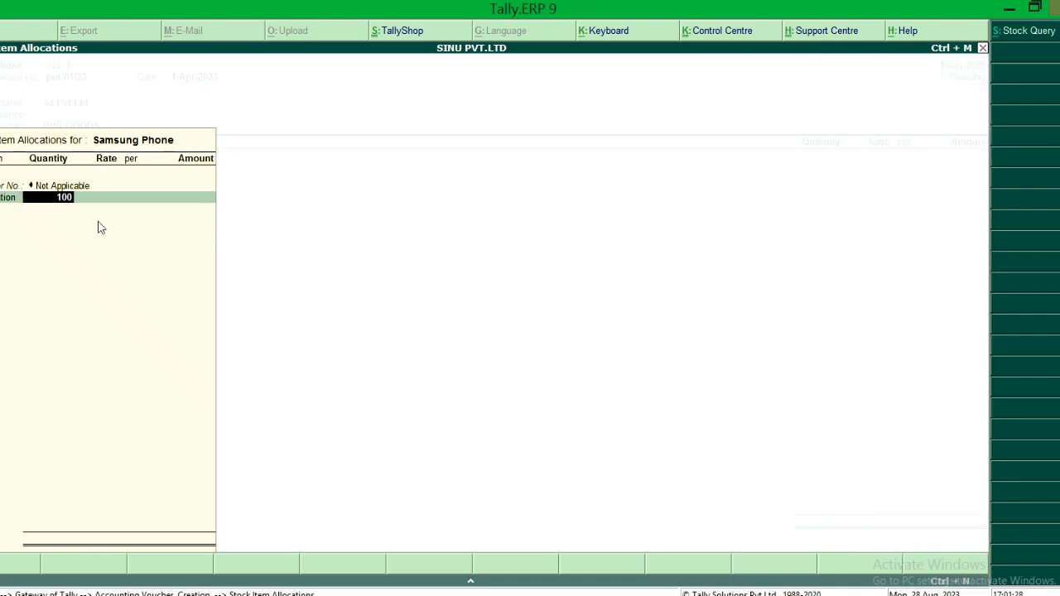
{"action": "key", "text": "Return"}
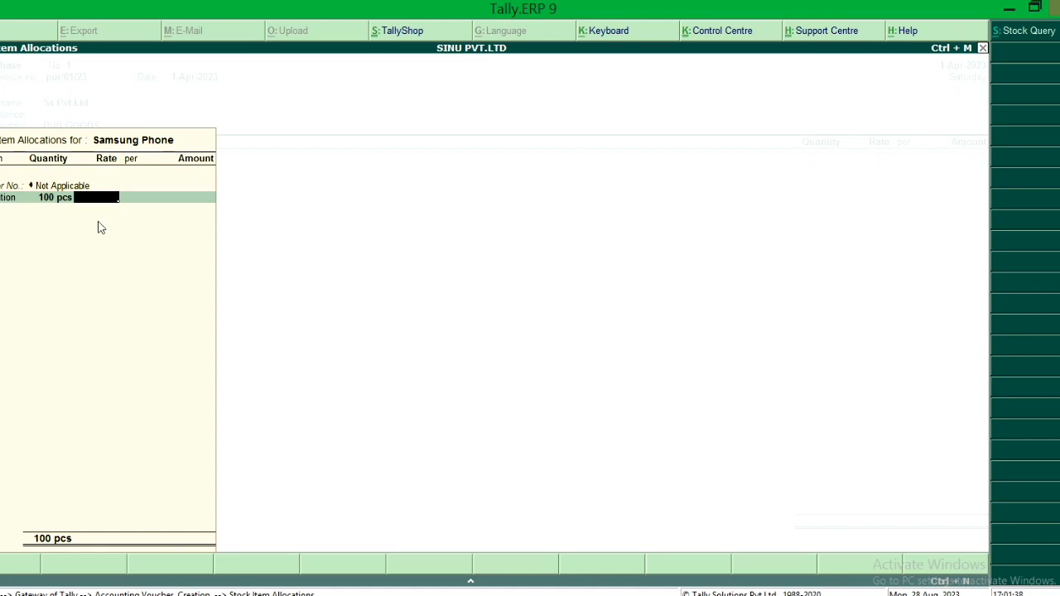
{"action": "type", "text": "0000"}
{"action": "key", "text": "Return"}
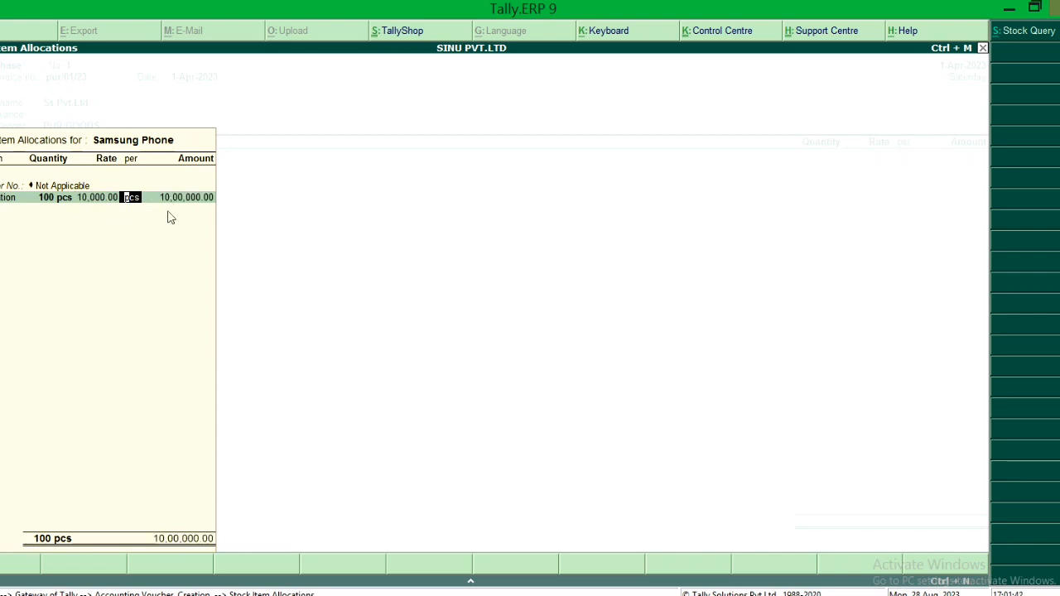
{"action": "key", "text": "Return"}
{"action": "key", "text": "Return"}
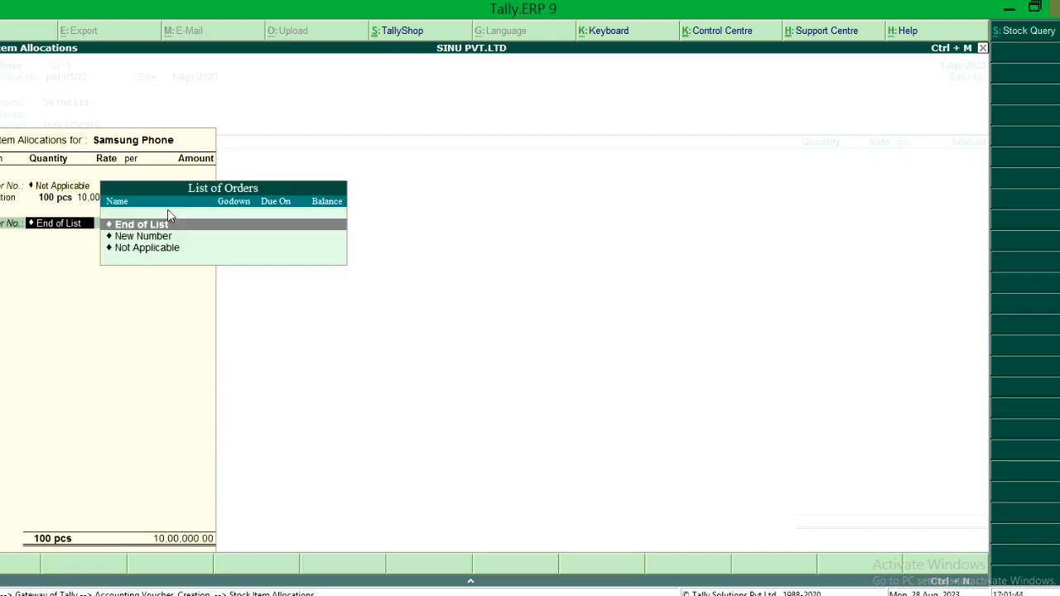
Step: End the item allocations, save the purchase voucher and return to the Gateway of Tally
{"action": "key", "text": "Return"}
{"action": "key", "text": "Return"}
{"action": "key", "text": "Return"}
{"action": "key", "text": "Return"}
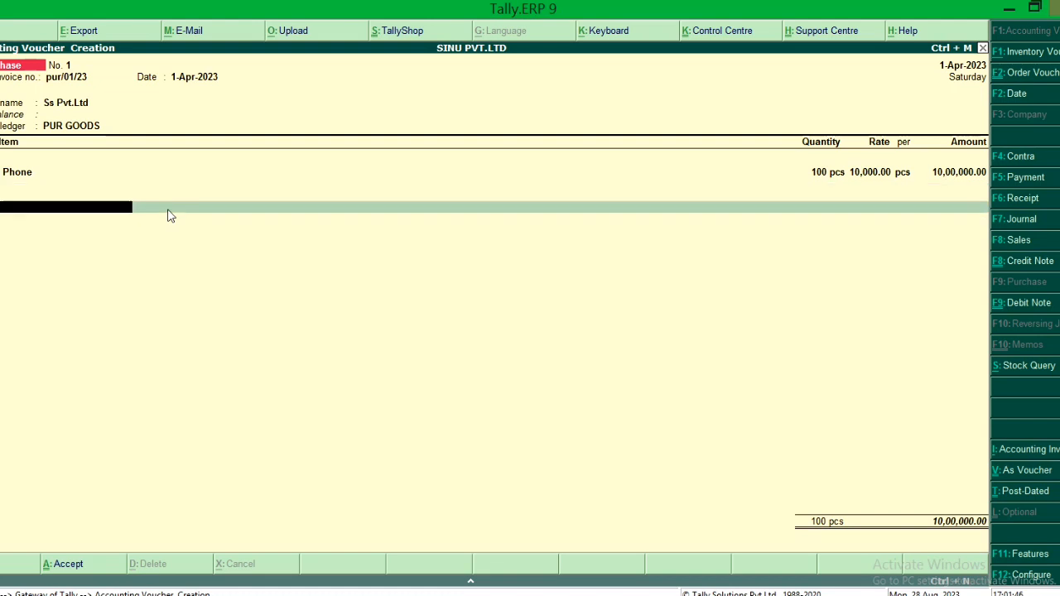
{"action": "key", "text": "Return"}
{"action": "key", "text": "Return"}
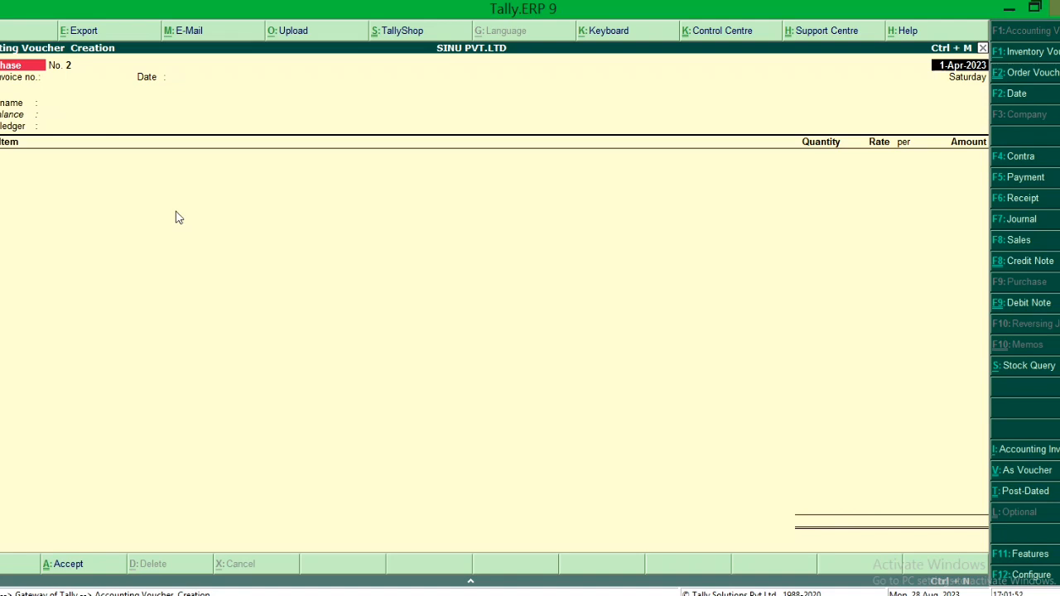
{"action": "key", "text": "Escape"}
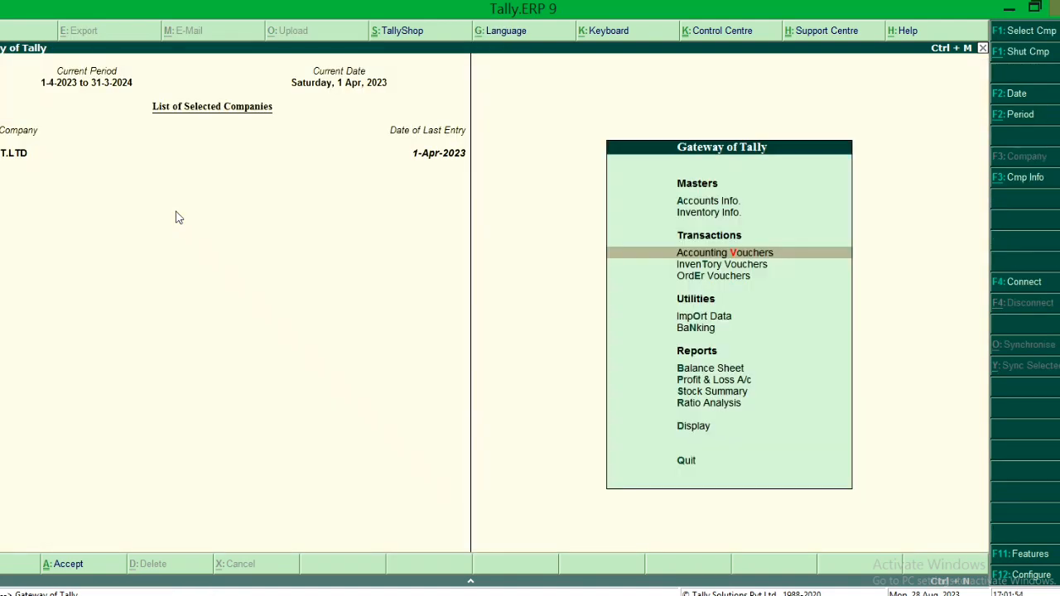
Step: Check the Stock Summary down to the items in the Electronics group, and return to the Gateway of Tally
{"action": "key", "text": "Down"}
{"action": "key", "text": "Down"}
{"action": "key", "text": "Down"}
{"action": "key", "text": "Down"}
{"action": "key", "text": "Down"}
{"action": "key", "text": "Down"}
{"action": "key", "text": "Down"}
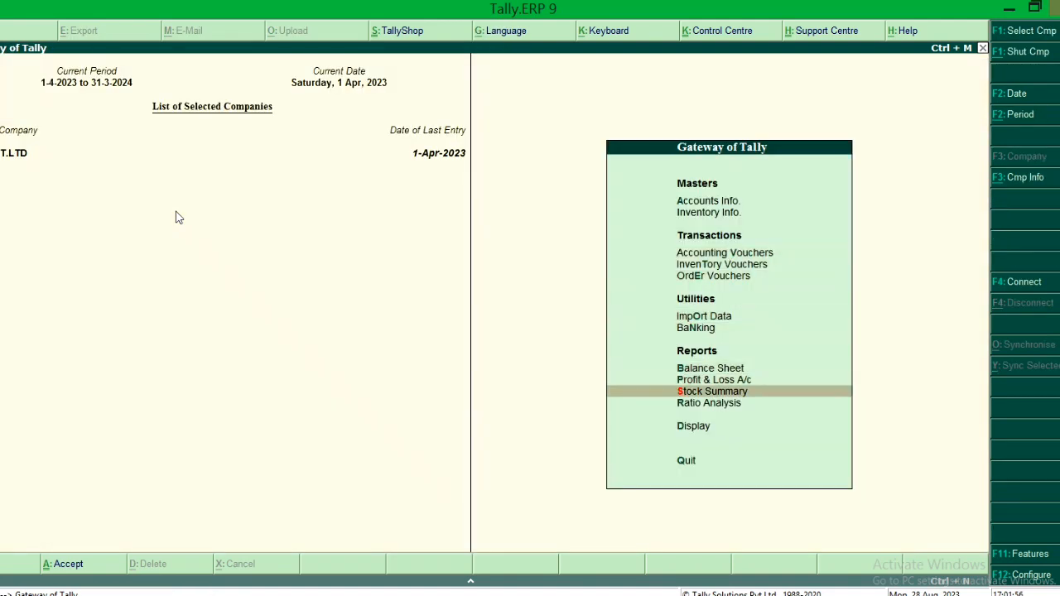
{"action": "key", "text": "Return"}
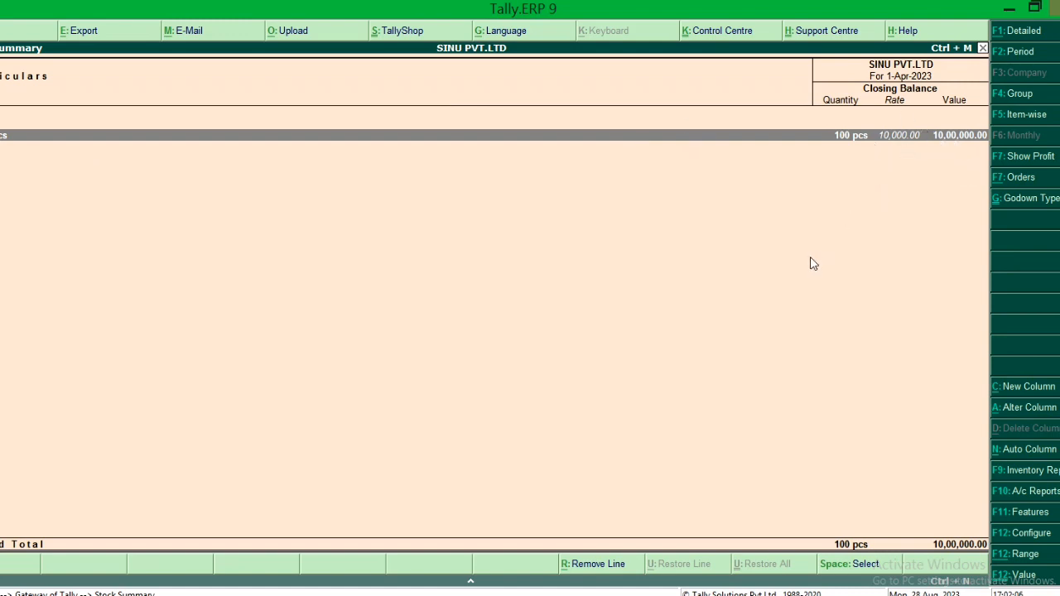
{"action": "key", "text": "Return"}
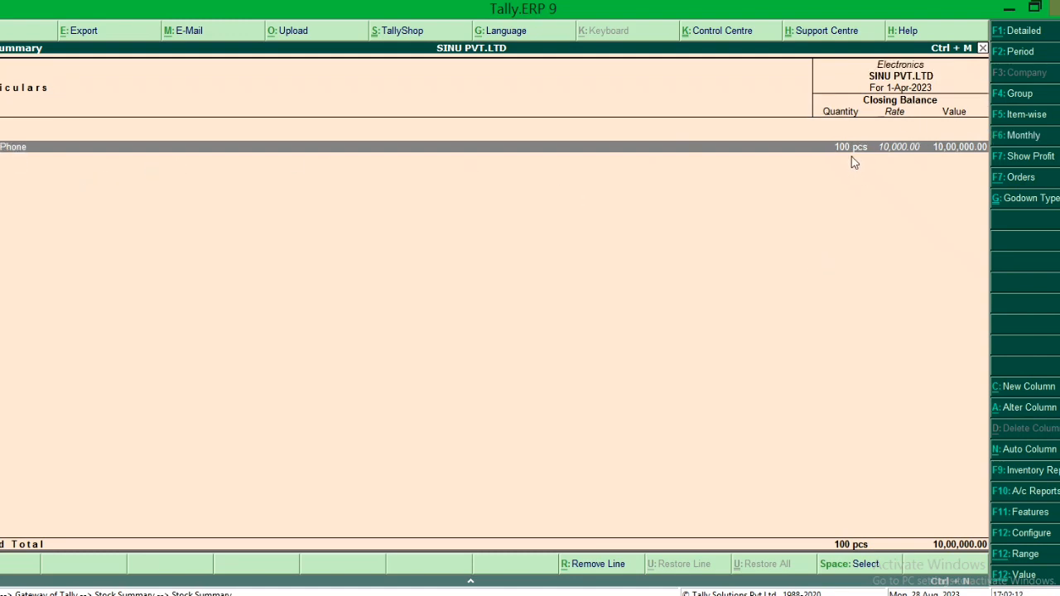
{"action": "key", "text": "Escape"}
{"action": "key", "text": "Escape"}
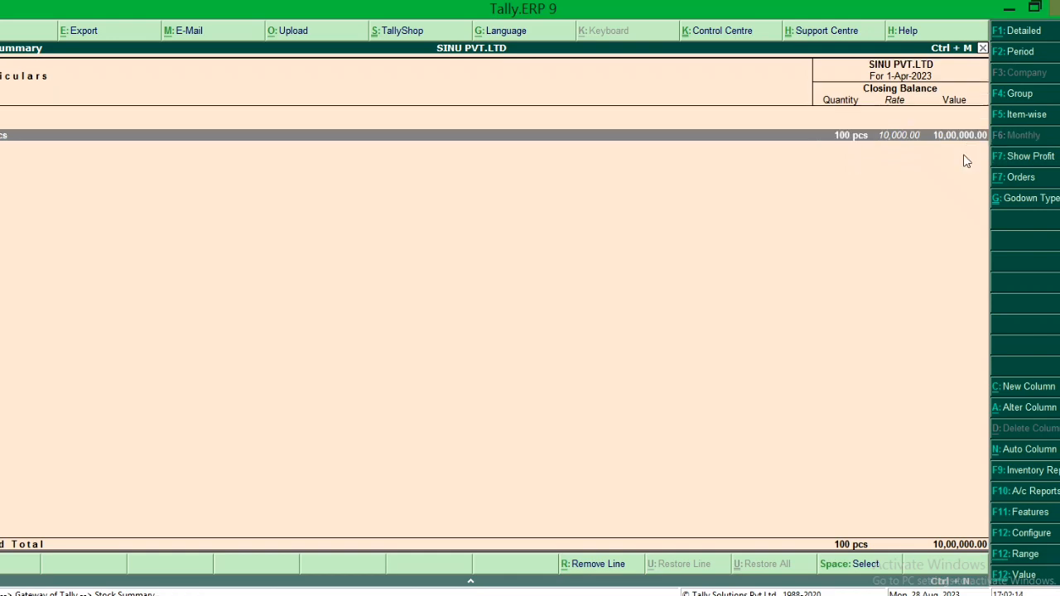
{"action": "key", "text": "Escape"}
{"action": "key", "text": "Escape"}
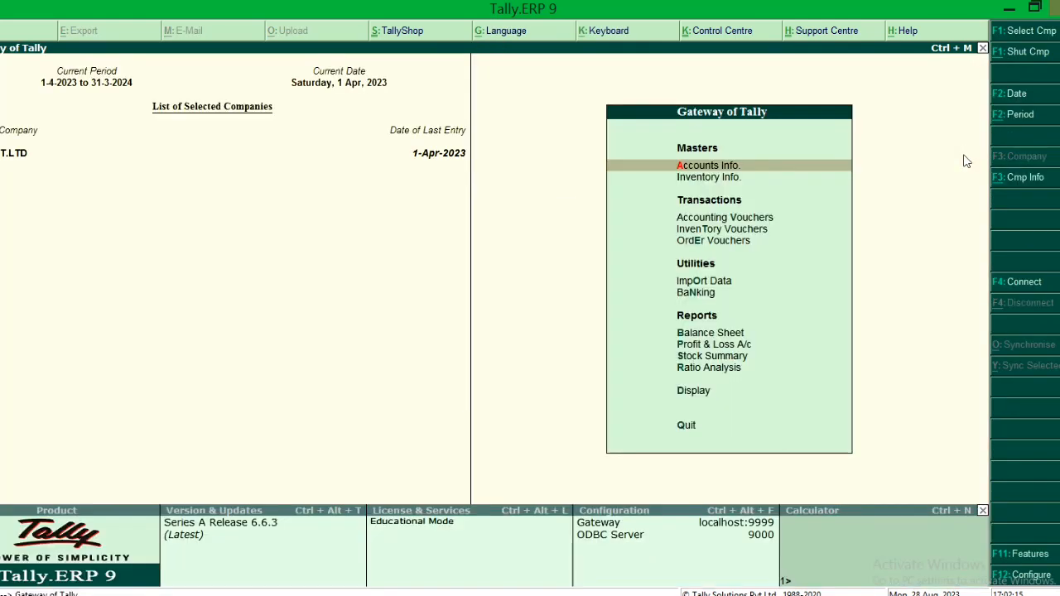
{"action": "key", "text": "Escape"}
{"action": "key", "text": "Escape"}
Step: Start a new accounting voucher and open the company's inventory features from it
{"action": "key", "text": "Down"}
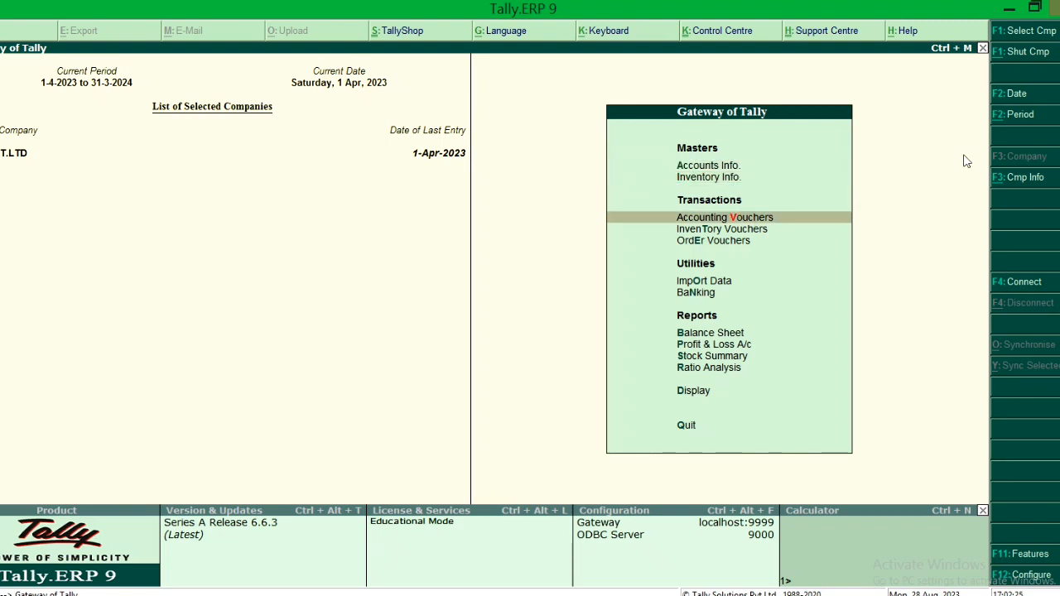
{"action": "key", "text": "Return"}
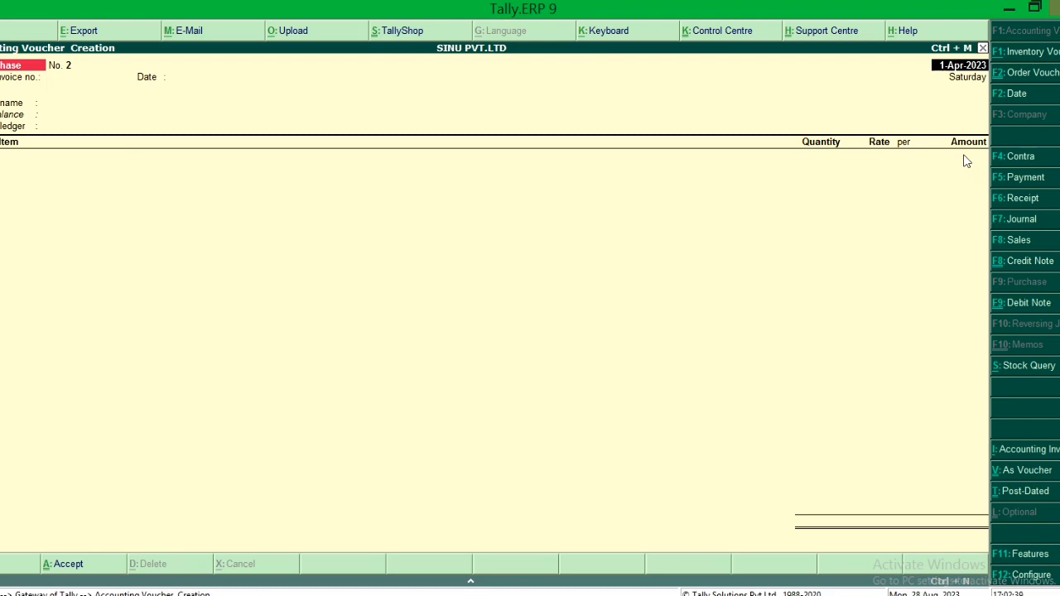
{"action": "key", "text": "F11"}
{"action": "key", "text": "F2"}
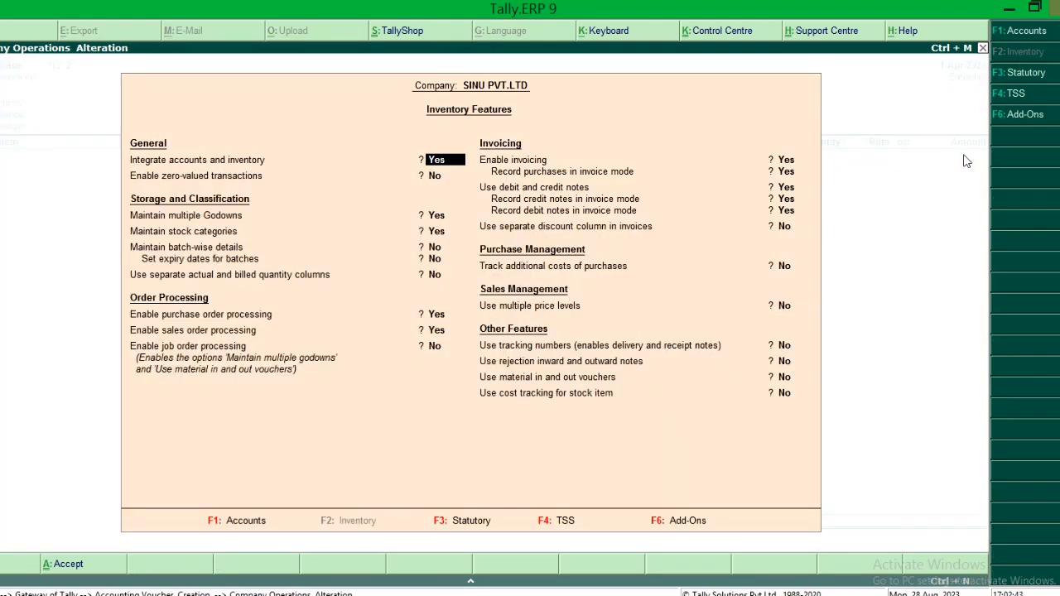
Step: Keep invoicing and debit and credit notes set to Yes, with credit notes recorded in invoice mode
{"action": "key", "text": "Return"}
{"action": "key", "text": "Return"}
{"action": "key", "text": "Return"}
{"action": "key", "text": "Return"}
{"action": "key", "text": "Return"}
{"action": "key", "text": "Return"}
{"action": "key", "text": "Return"}
{"action": "key", "text": "Return"}
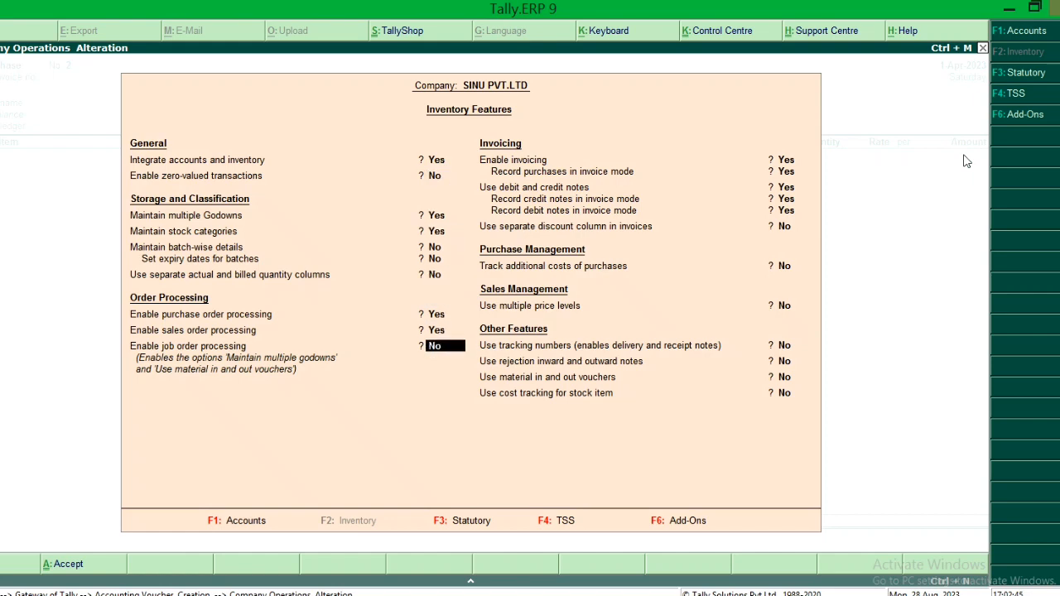
{"action": "key", "text": "Return"}
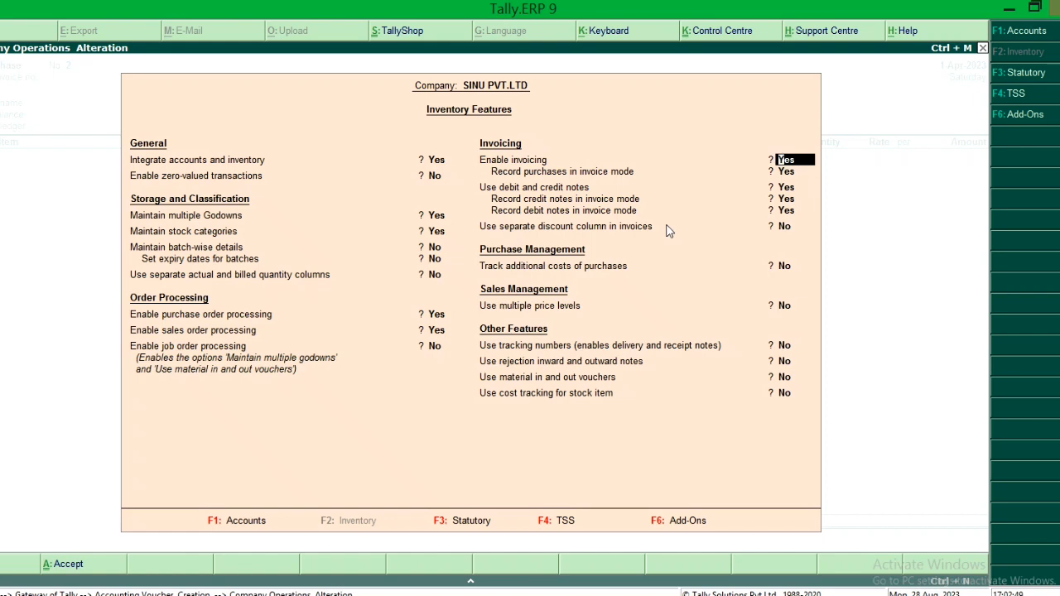
{"action": "key", "text": "Return"}
{"action": "key", "text": "Return"}
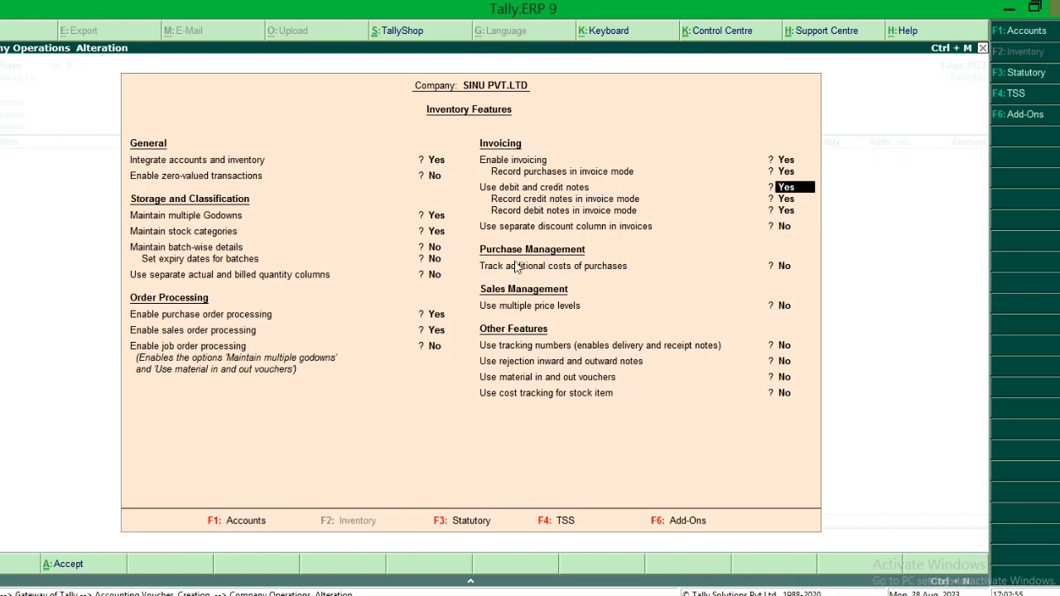
{"action": "key", "text": "Return"}
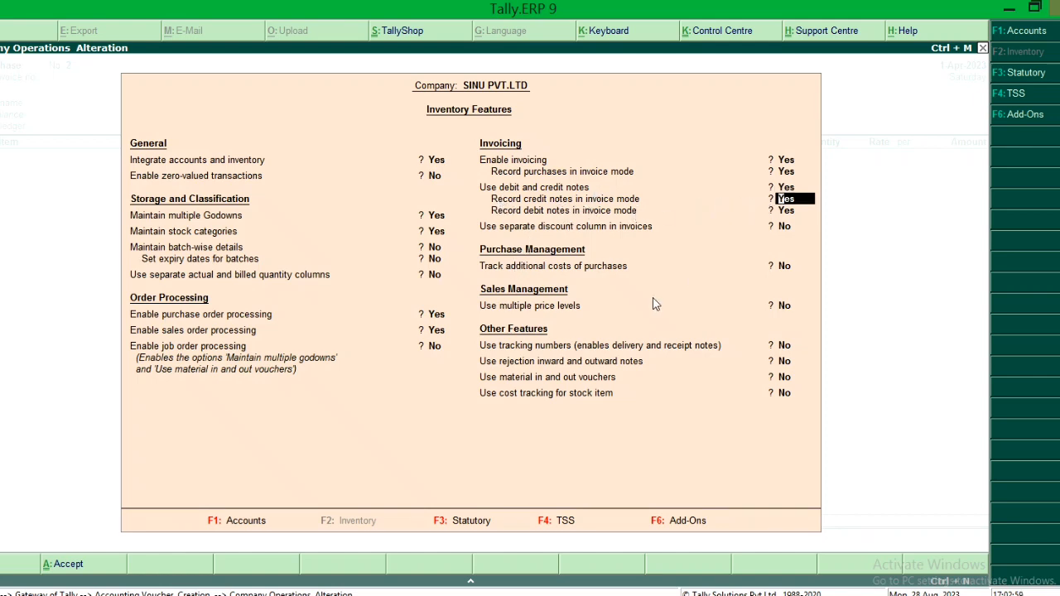
{"action": "key", "text": "Return"}
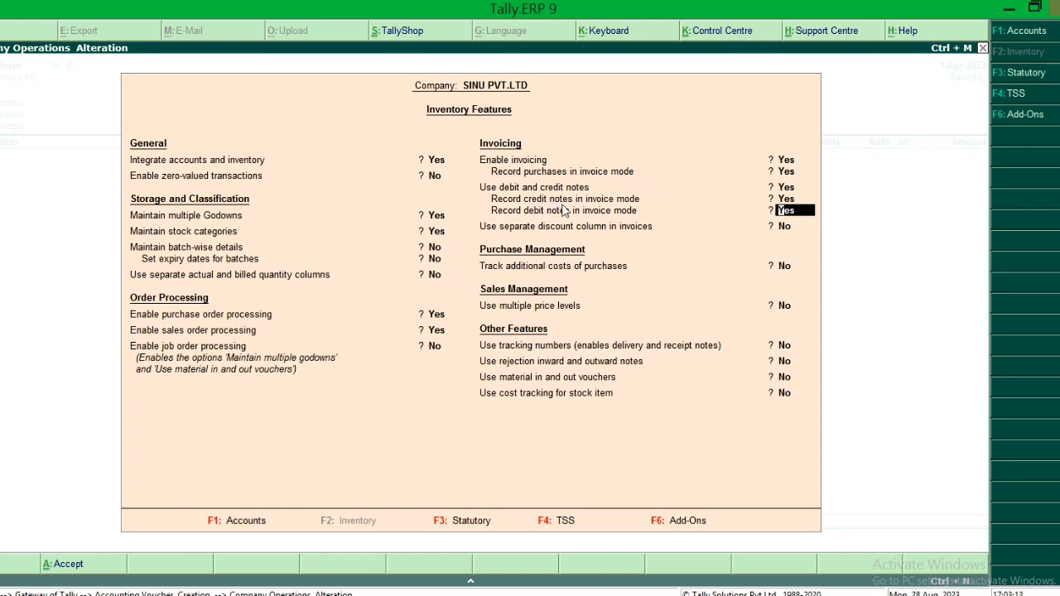
Step: Keep debit notes in invoice mode set to Yes and the remaining features set to No, and save the inventory features
{"action": "key", "text": "Return"}
{"action": "key", "text": "Return"}
{"action": "key", "text": "Return"}
{"action": "key", "text": "Return"}
{"action": "key", "text": "Return"}
{"action": "key", "text": "Return"}
{"action": "key", "text": "Return"}
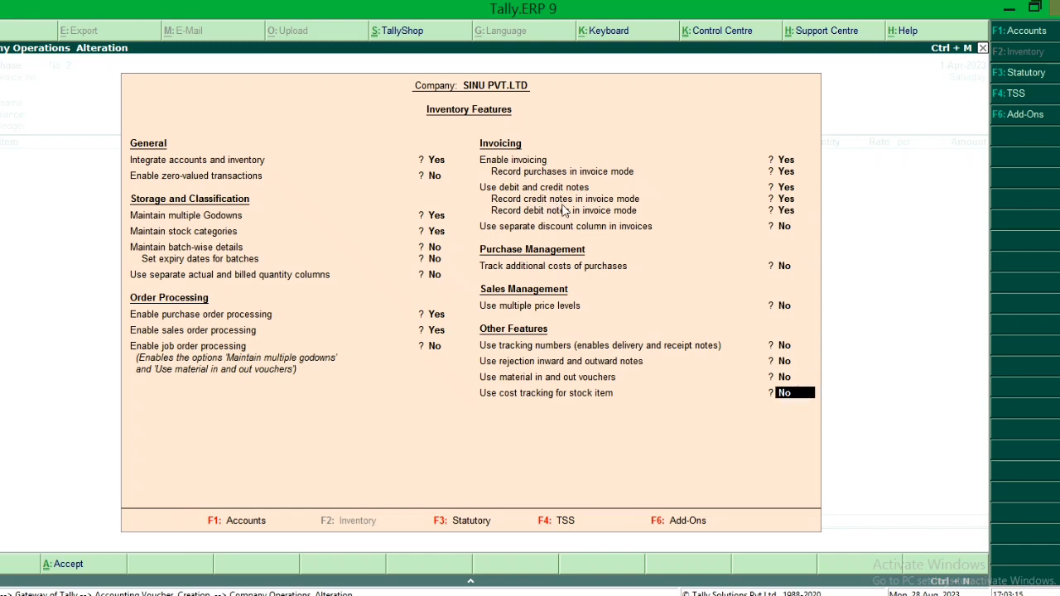
{"action": "key", "text": "Return"}
{"action": "key", "text": "Return"}
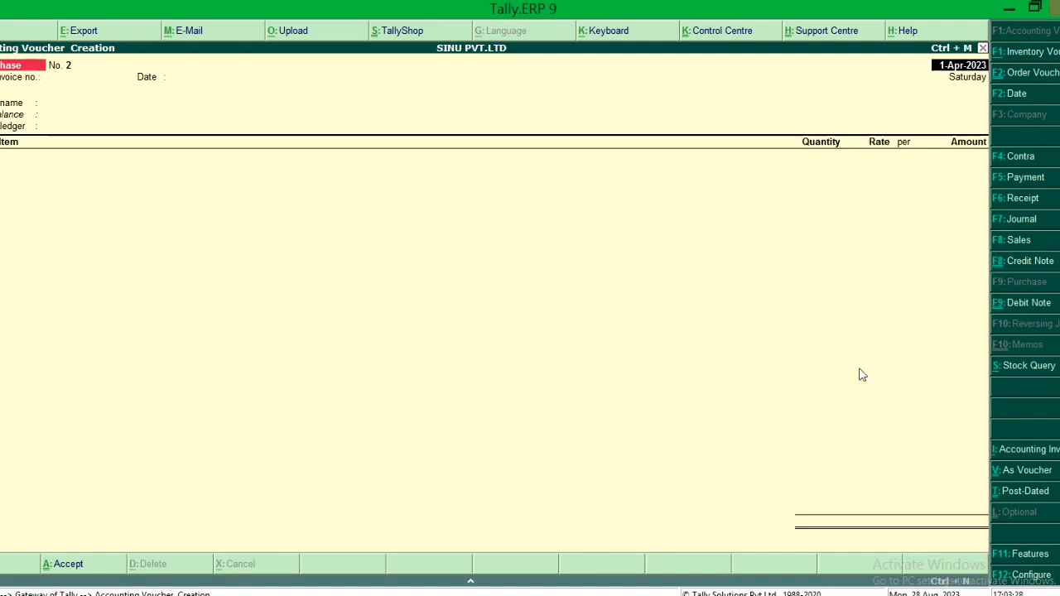
Step: Start a debit note voucher with the invoice number deb/01/23 and the invoice date 1-Apr-2023
{"action": "key", "text": "ctrl+F9"}
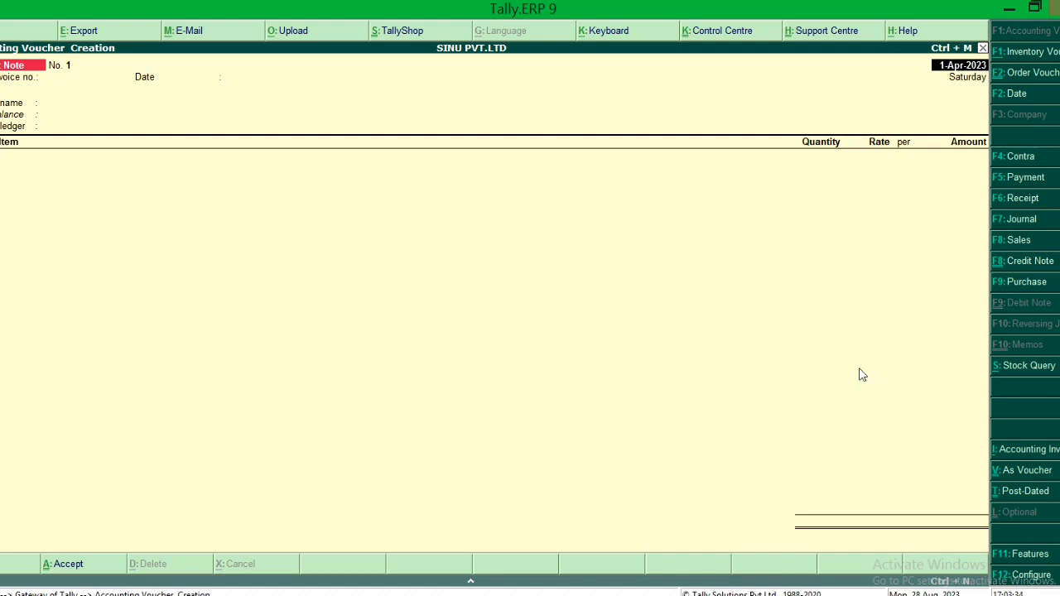
{"action": "key", "text": "ctrl+F8"}
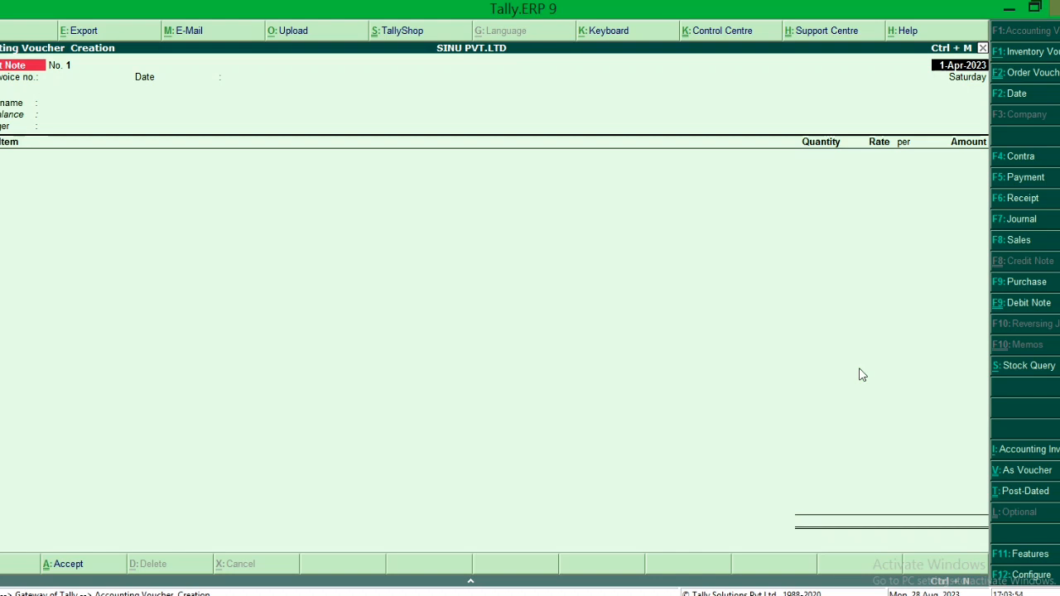
{"action": "key", "text": "ctrl+F8"}
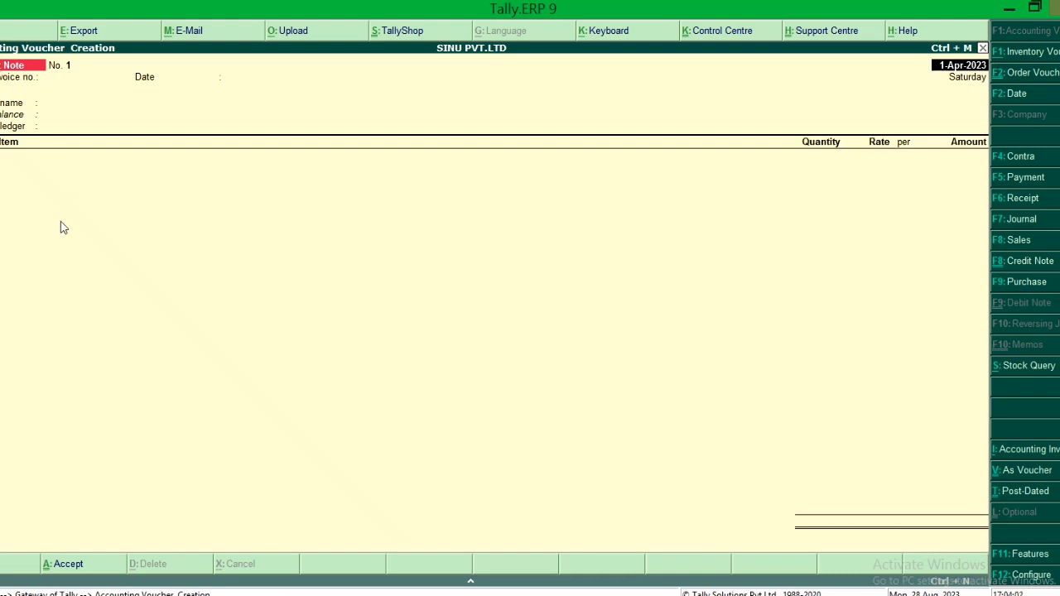
{"action": "key", "text": "Return"}
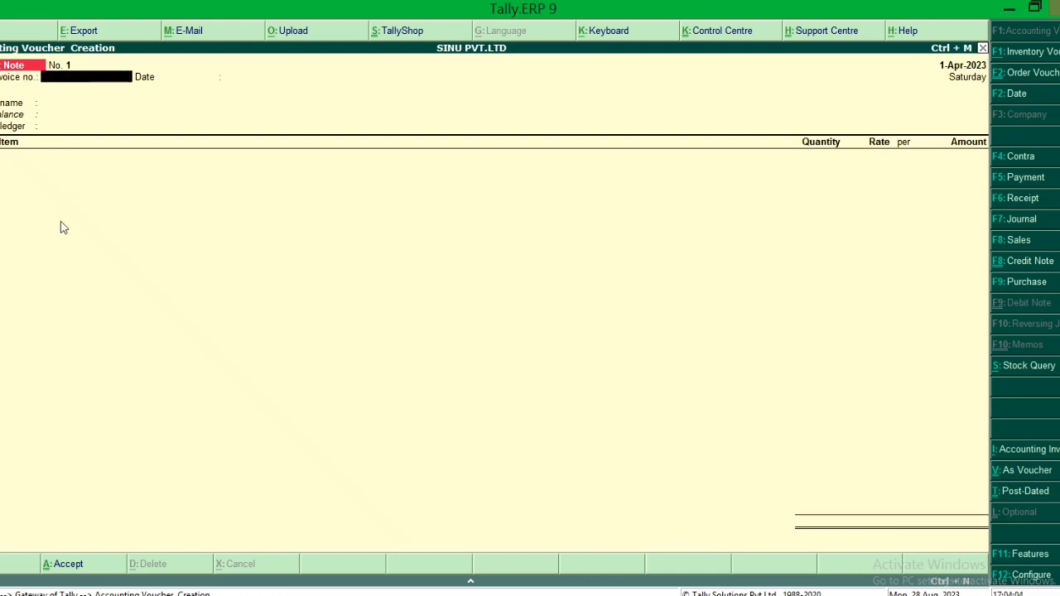
{"action": "type", "text": "deb/01/23"}
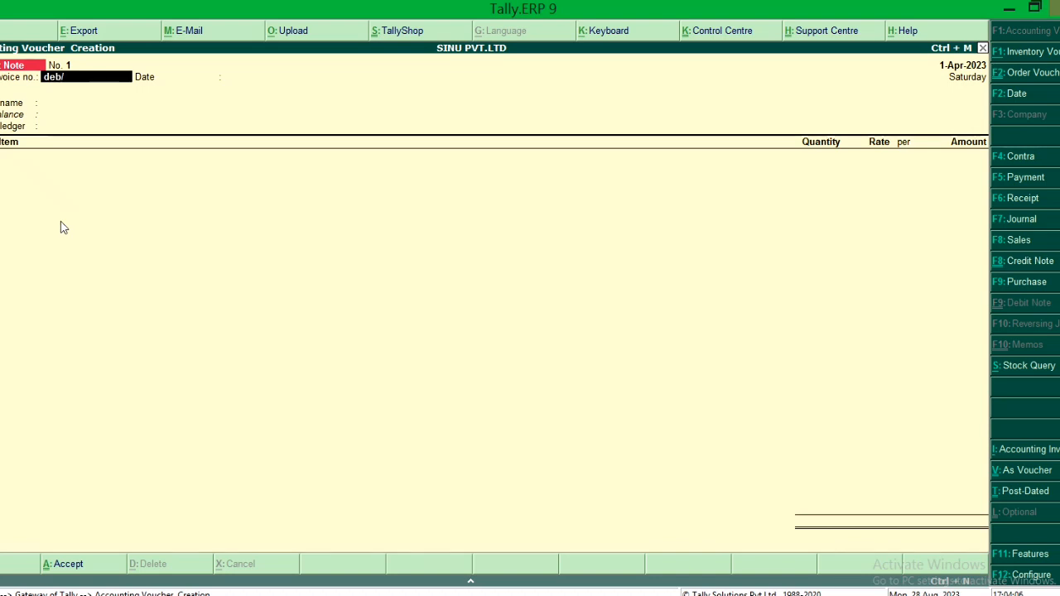
{"action": "key", "text": "Return"}
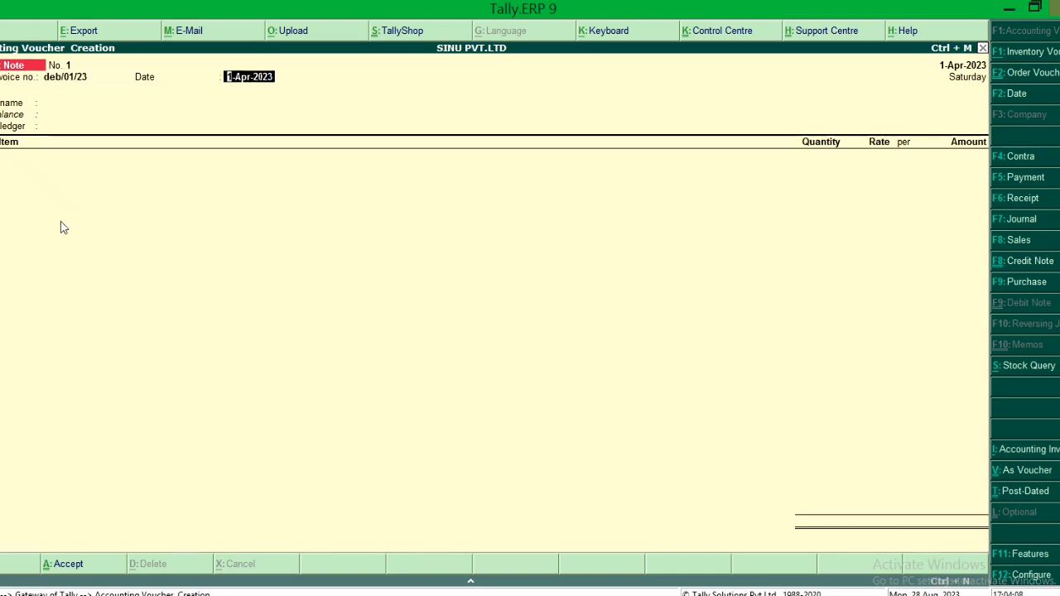
{"action": "key", "text": "Return"}
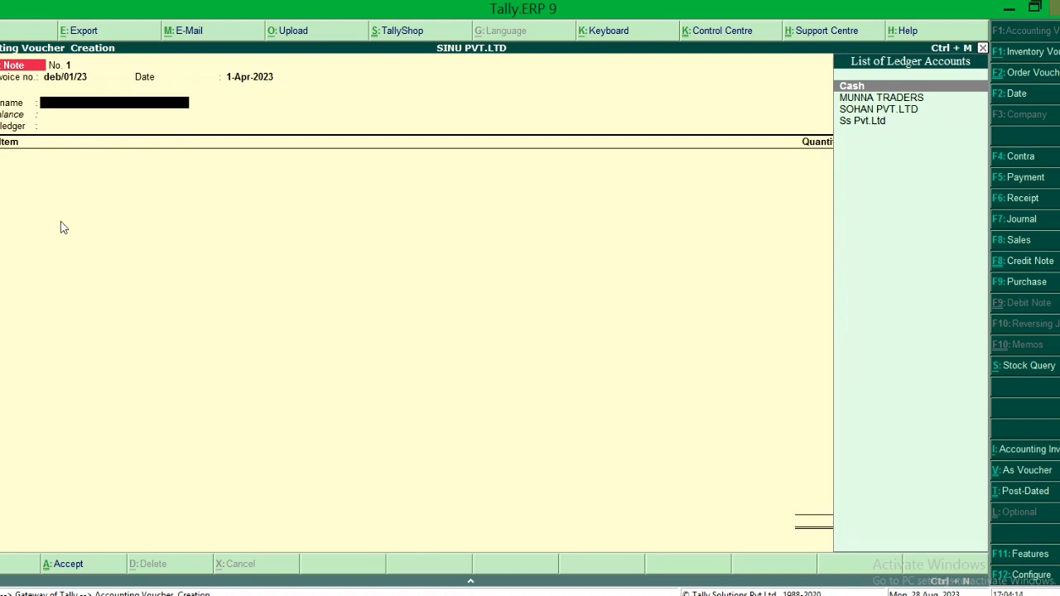
Step: Set Ss Pvt.Ltd as the debit note's party account and PUR GOODS as its ledger
{"action": "key", "text": "Down"}
{"action": "key", "text": "Down"}
{"action": "key", "text": "Up"}
{"action": "key", "text": "Down"}
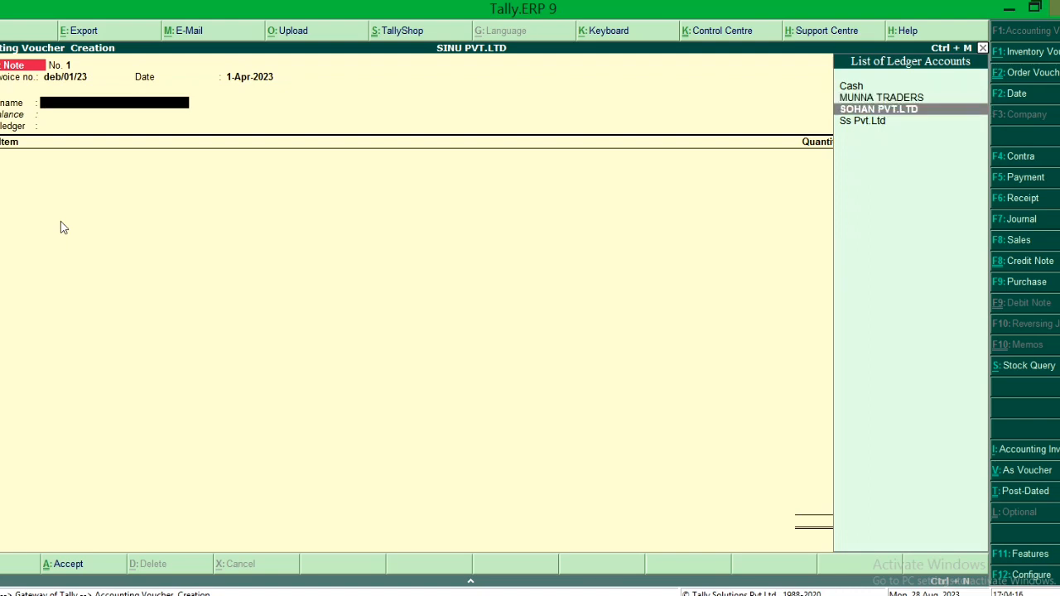
{"action": "key", "text": "Down"}
{"action": "key", "text": "Return"}
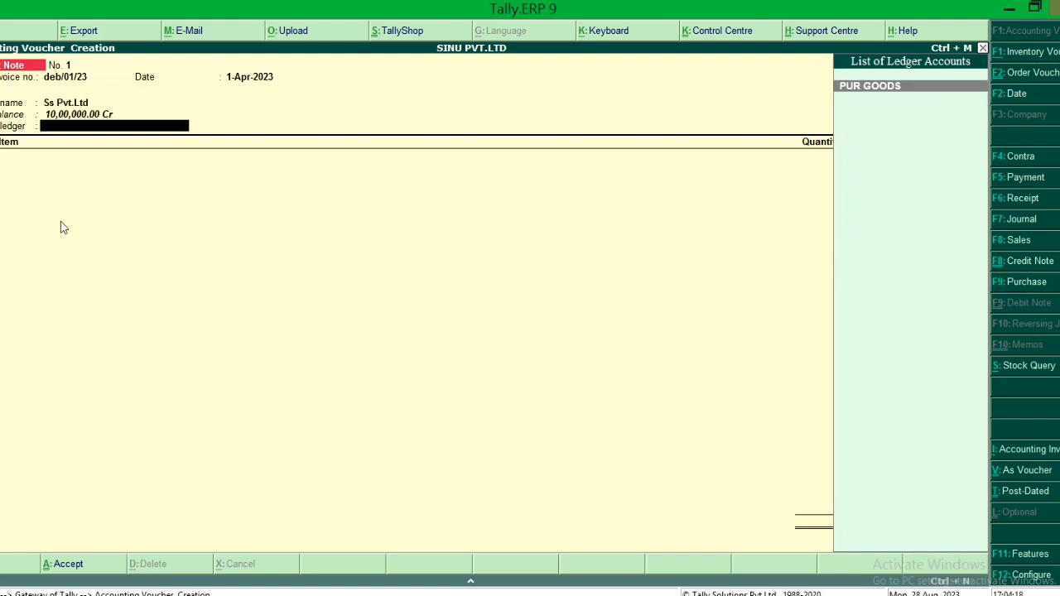
{"action": "key", "text": "Return"}
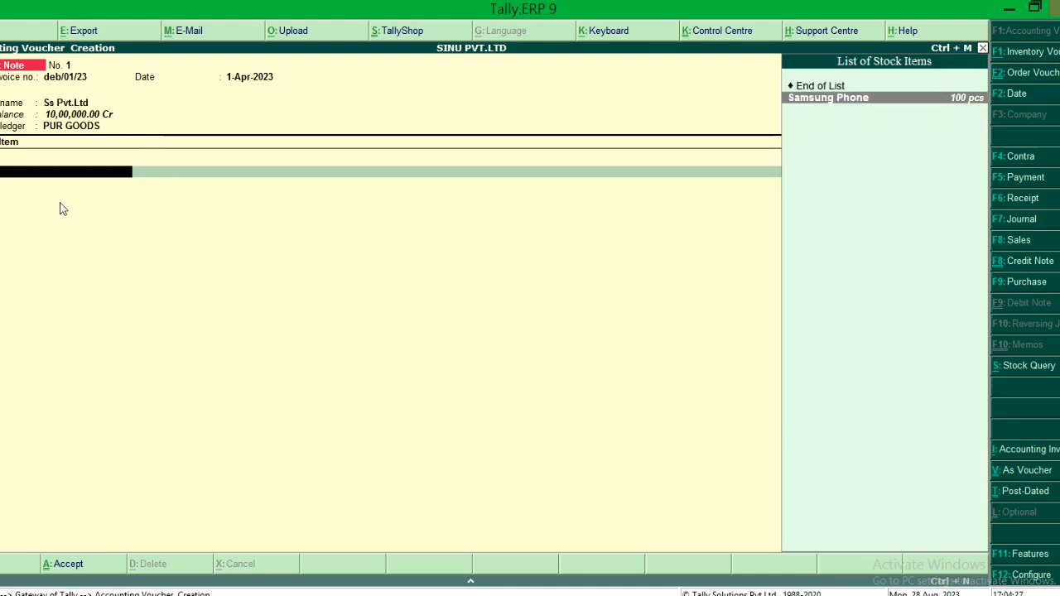
Step: Return 50 pcs of Samsung Phone from Main Location at 10,000 per pcs, with the order number Not Applicable
{"action": "key", "text": "Return"}
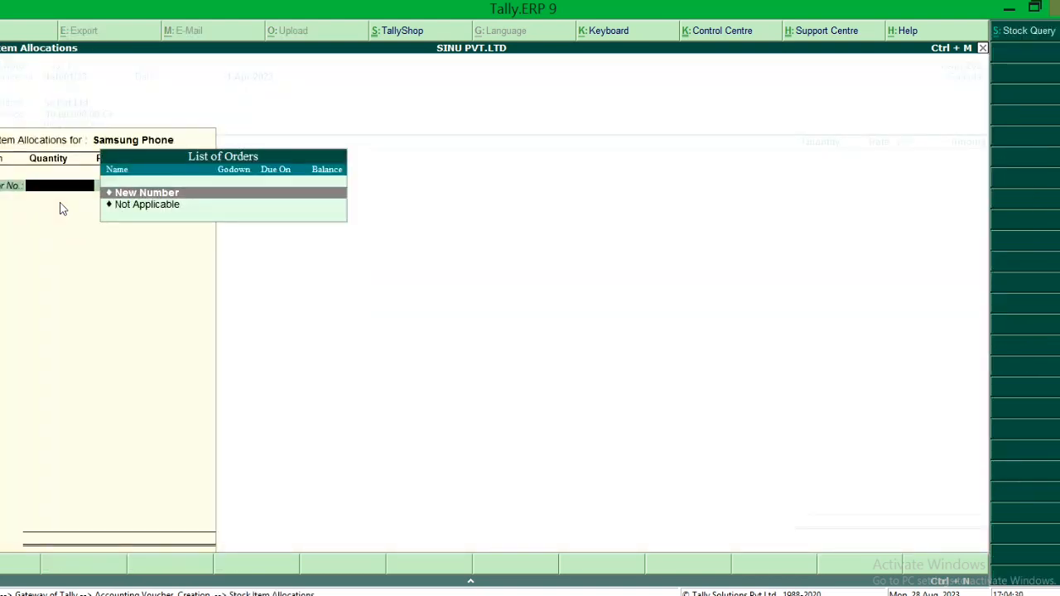
{"action": "key", "text": "Down"}
{"action": "key", "text": "Return"}
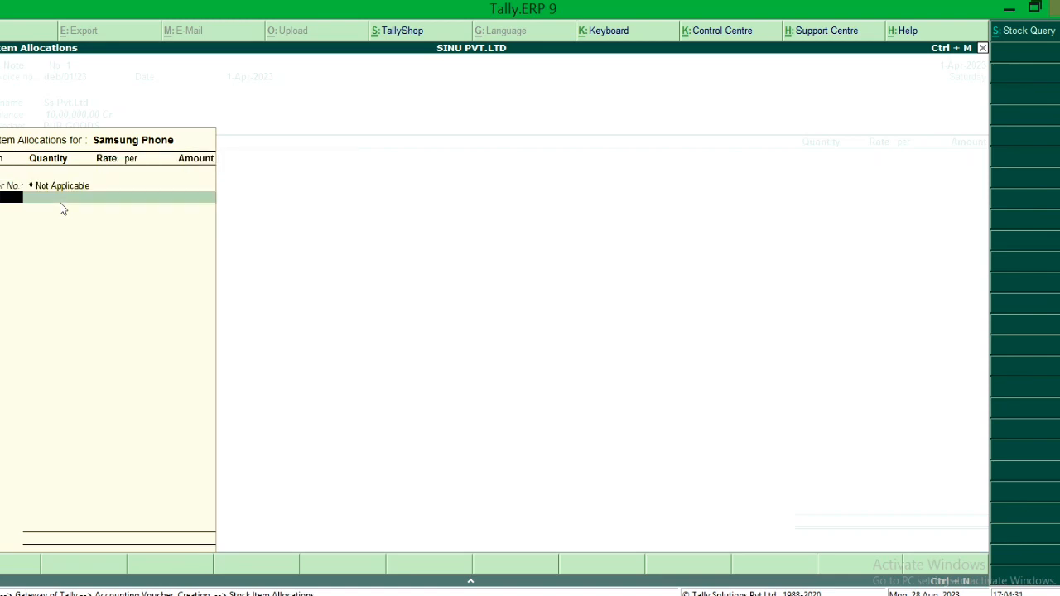
{"action": "key", "text": "Return"}
{"action": "type", "text": "50"}
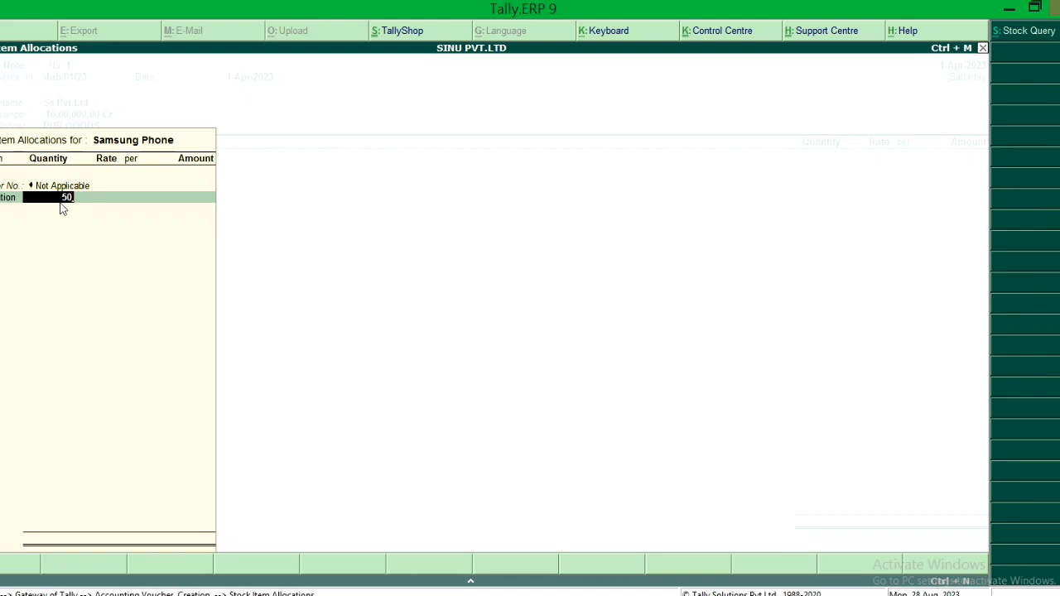
{"action": "key", "text": "Return"}
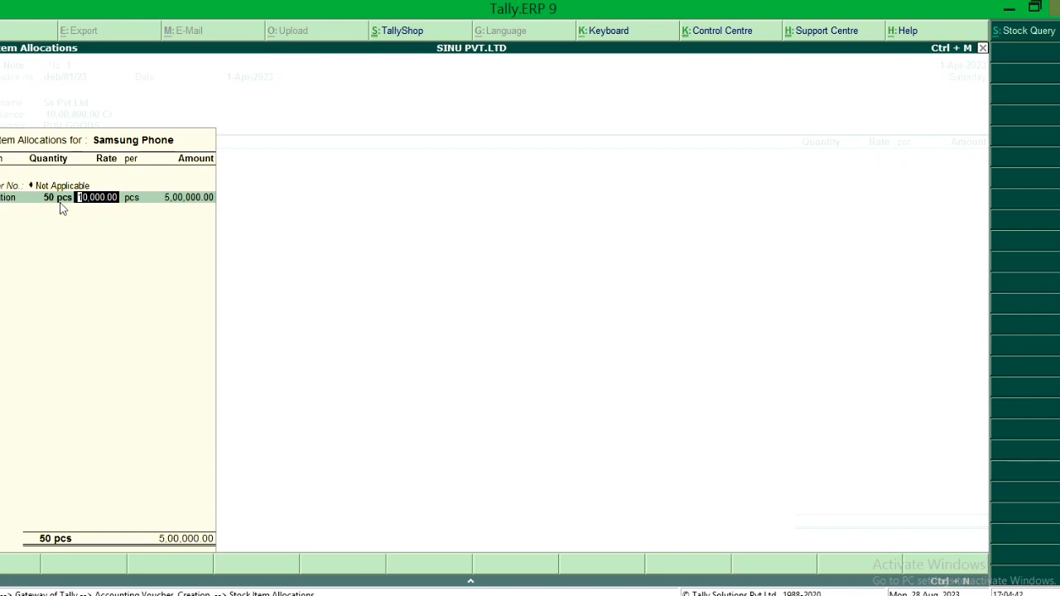
{"action": "key", "text": "Return"}
{"action": "key", "text": "Return"}
{"action": "key", "text": "Return"}
{"action": "key", "text": "Return"}
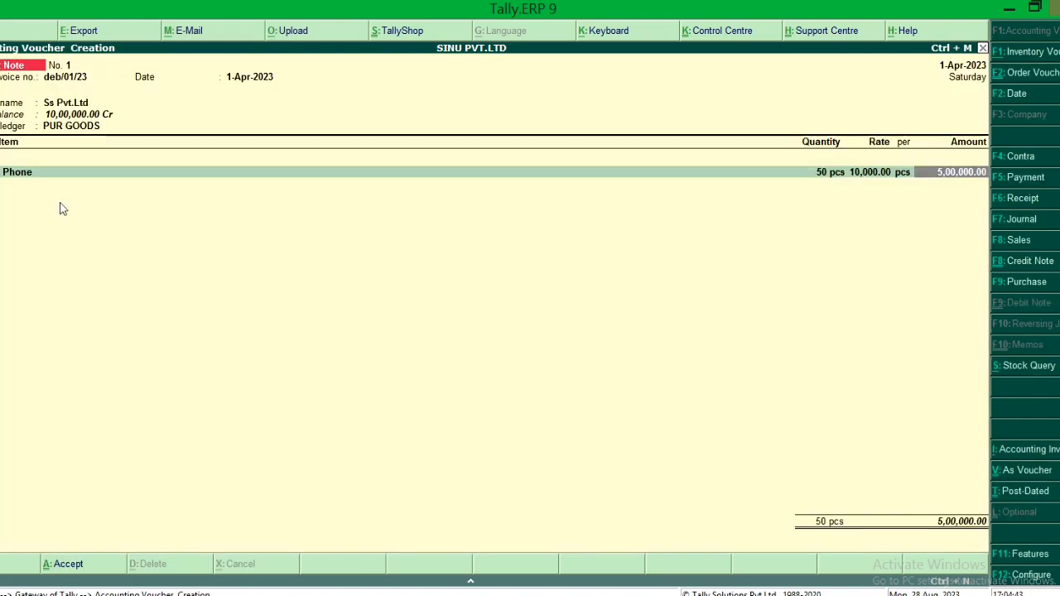
Step: End the item list, save the debit note with a blank narration and return to the Gateway of Tally
{"action": "key", "text": "Return"}
{"action": "key", "text": "Return"}
{"action": "key", "text": "Return"}
{"action": "key", "text": "Return"}
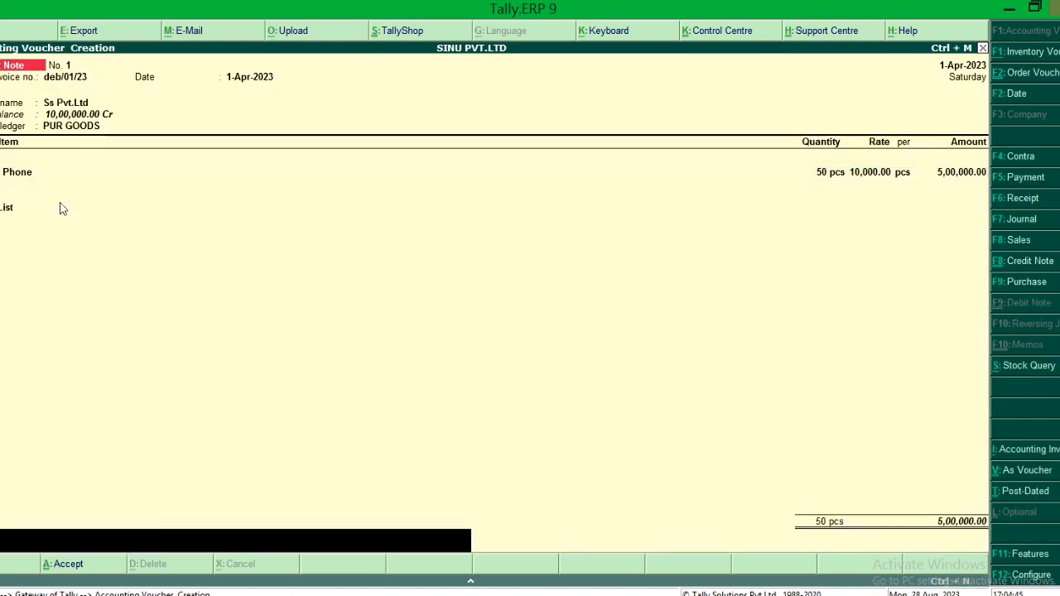
{"action": "key", "text": "Return"}
{"action": "key", "text": "Return"}
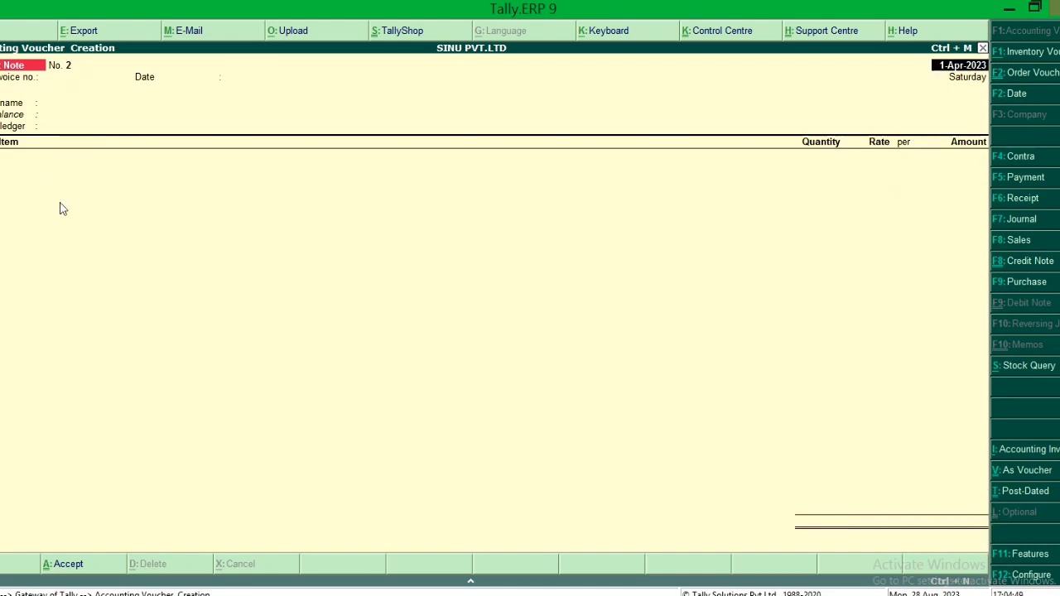
{"action": "key", "text": "Escape"}
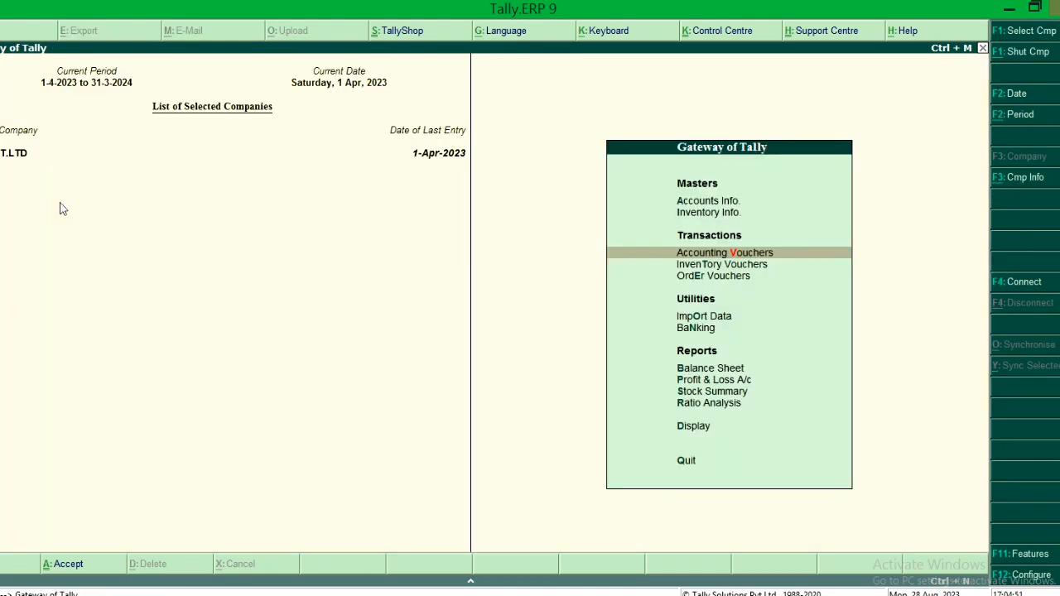
Step: Open the Stock Summary to check the closing stock following the purchase return
{"action": "key", "text": "Down"}
{"action": "key", "text": "Down"}
{"action": "key", "text": "Down"}
{"action": "key", "text": "Down"}
{"action": "key", "text": "Down"}
{"action": "key", "text": "Down"}
{"action": "key", "text": "Down"}
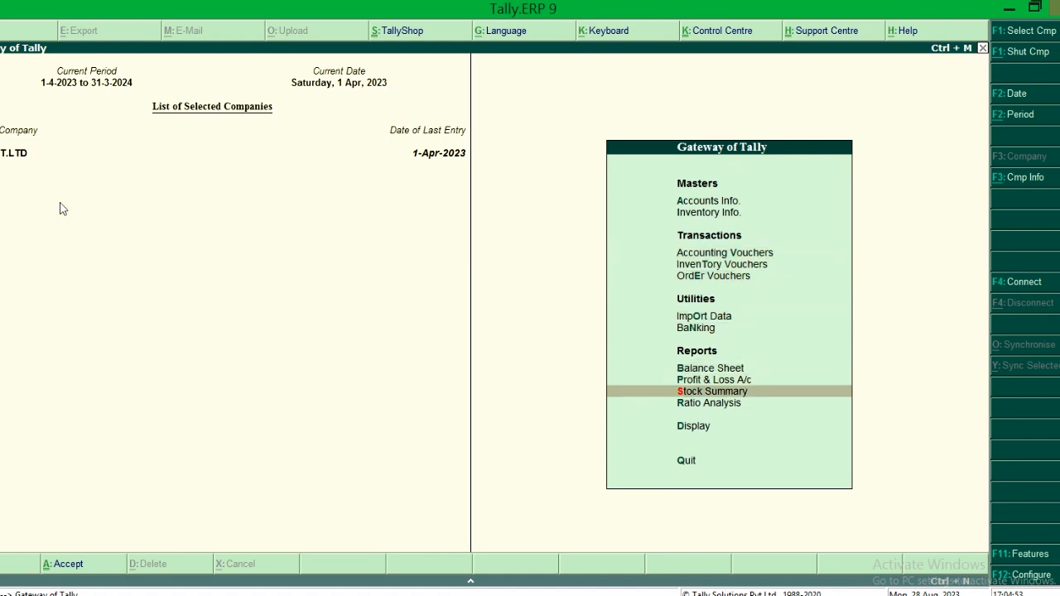
{"action": "key", "text": "Return"}
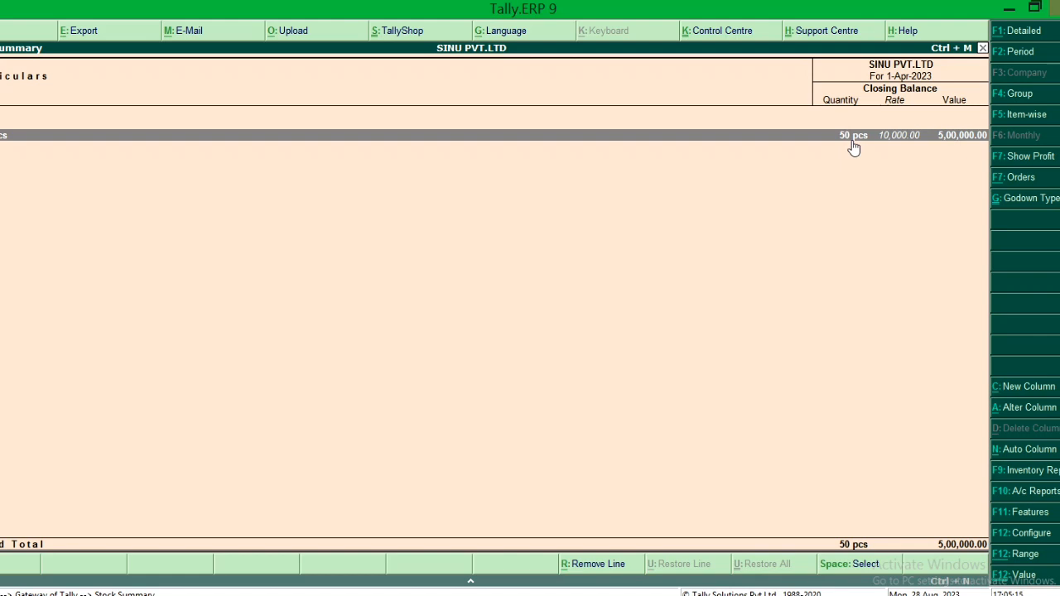
Step: Leave the Stock Summary and return to the Gateway of Tally
{"action": "key", "text": "Escape"}
{"action": "key", "text": "Escape"}
{"action": "key", "text": "Escape"}
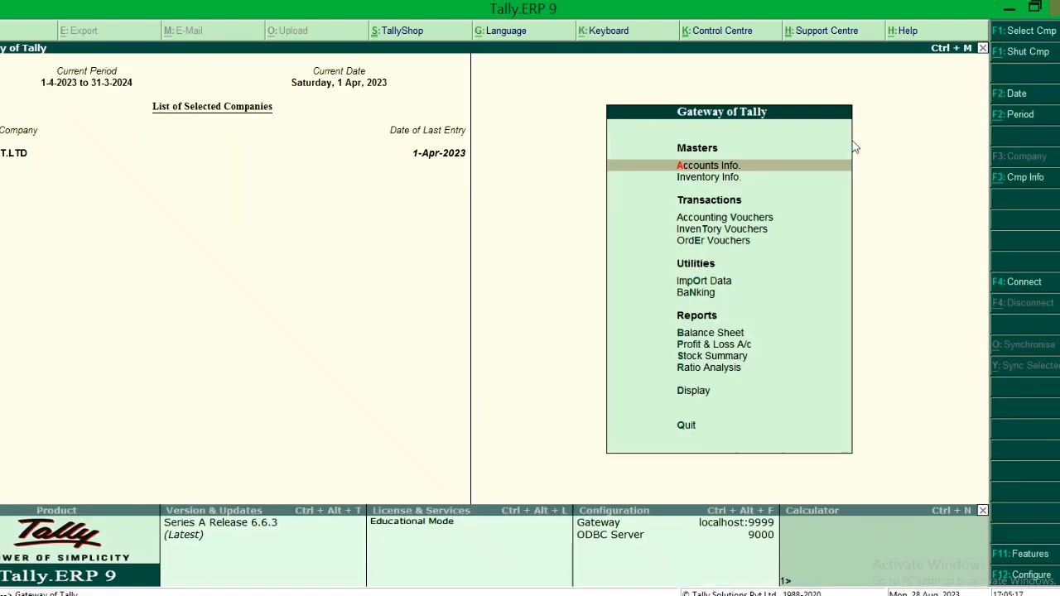
Step: Open the Day Book to view the vouchers recorded for the day
{"action": "key", "text": "Down"}
{"action": "key", "text": "Down"}
{"action": "key", "text": "Down"}
{"action": "key", "text": "Down"}
{"action": "key", "text": "Down"}
{"action": "key", "text": "Down"}
{"action": "key", "text": "Down"}
{"action": "key", "text": "Down"}
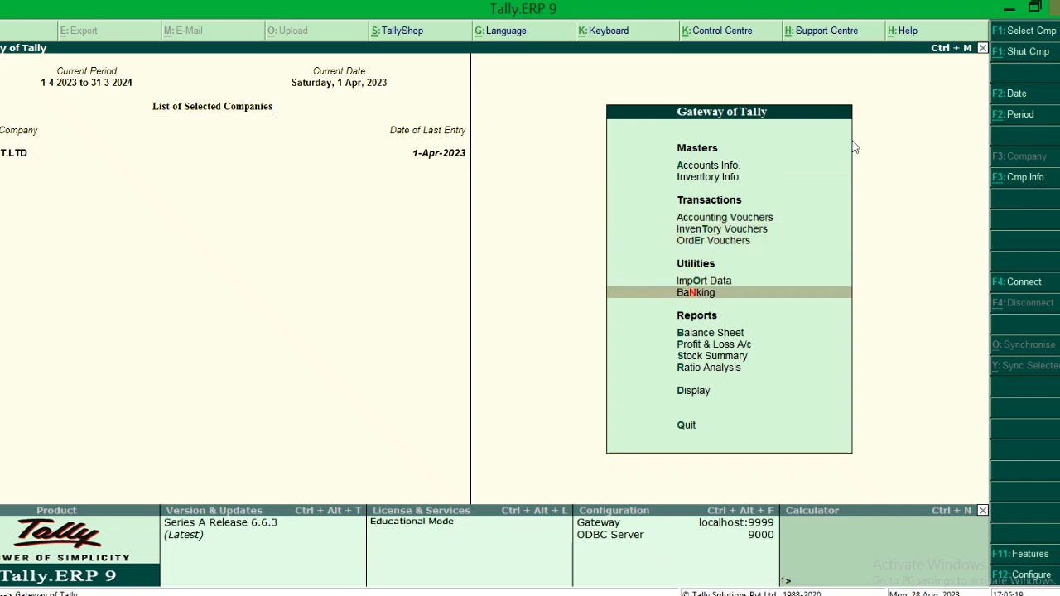
{"action": "key", "text": "Down"}
{"action": "key", "text": "Down"}
{"action": "key", "text": "Down"}
{"action": "key", "text": "Return"}
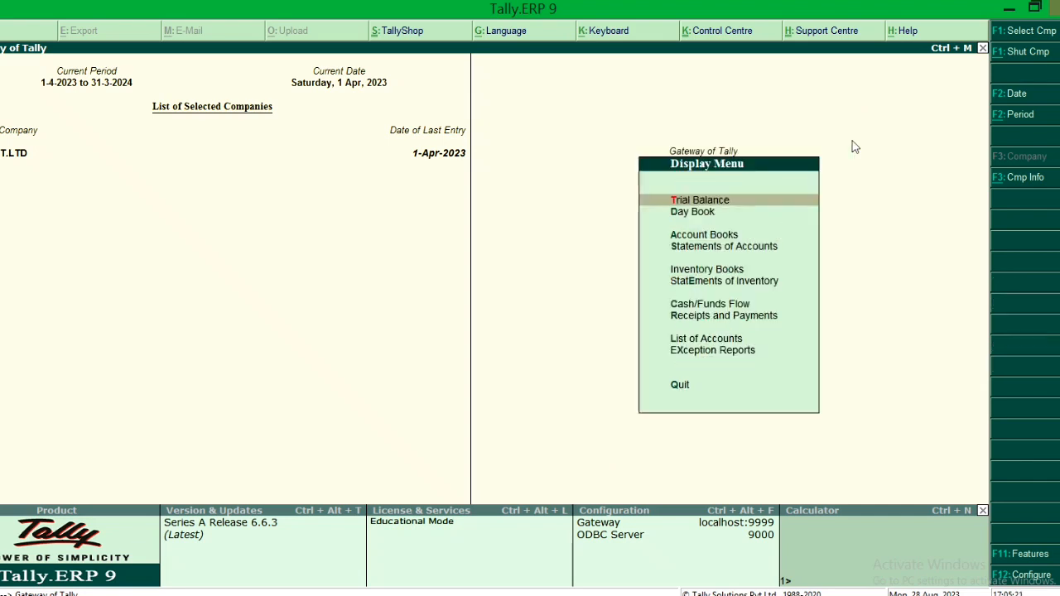
{"action": "key", "text": "Down"}
{"action": "key", "text": "Return"}
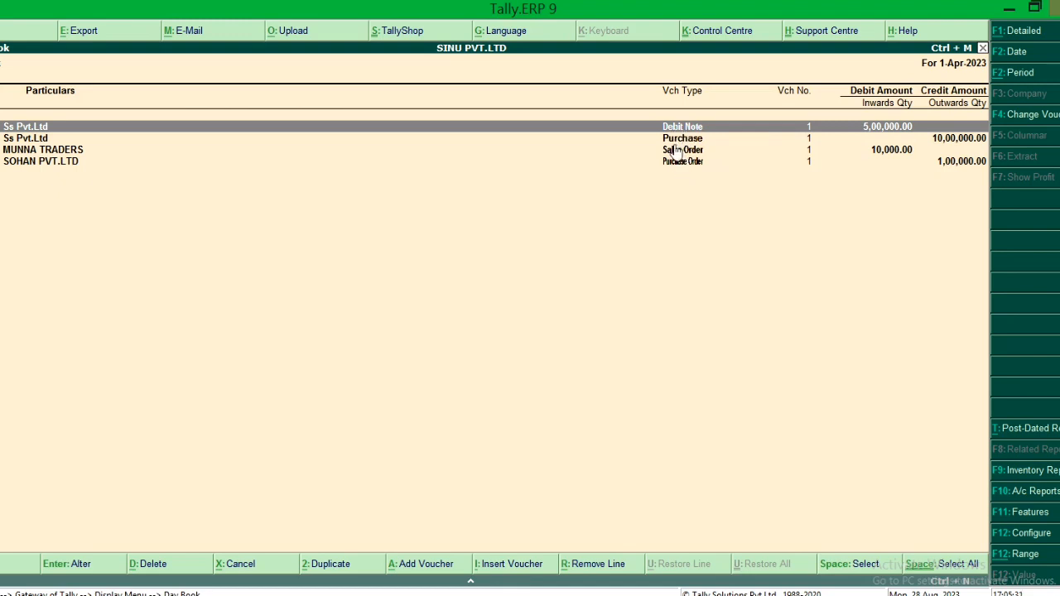
Step: Open the Ss Pvt.Ltd debit note from the Day Book and show its print preview
{"action": "key", "text": "Return"}
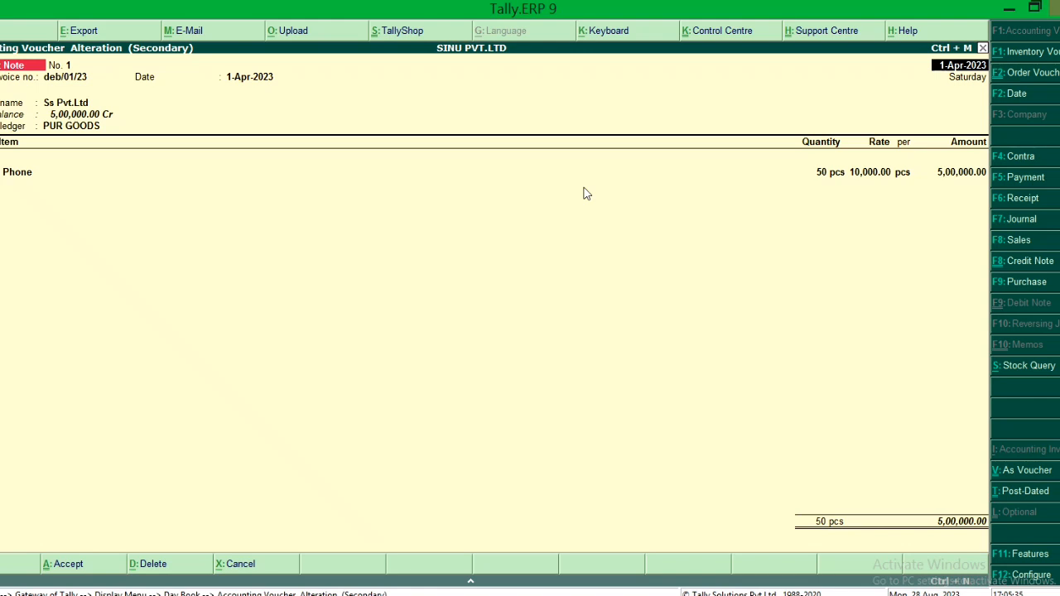
{"action": "key", "text": "alt+p"}
{"action": "key", "text": "Return"}
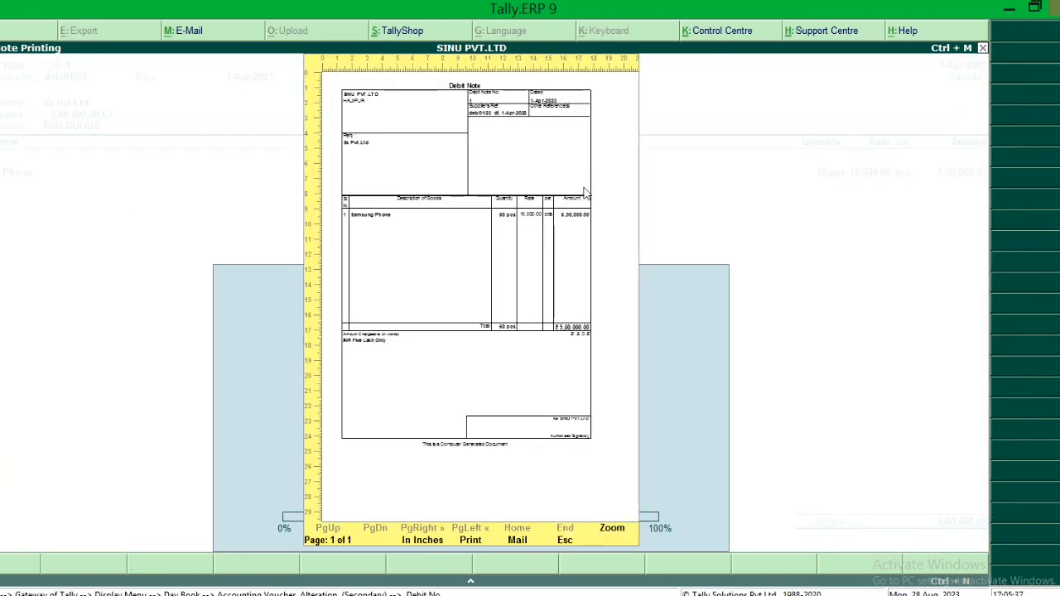